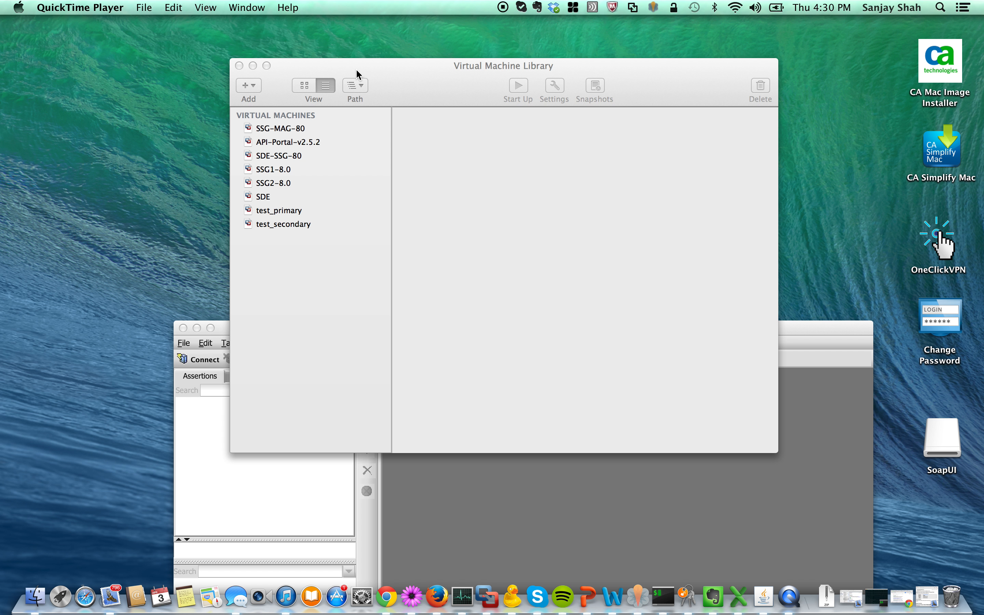
Open File > Import with SSG_64bit_VirtualAppliance_v8.0 offered as the appliance to import.
click(422, 86)
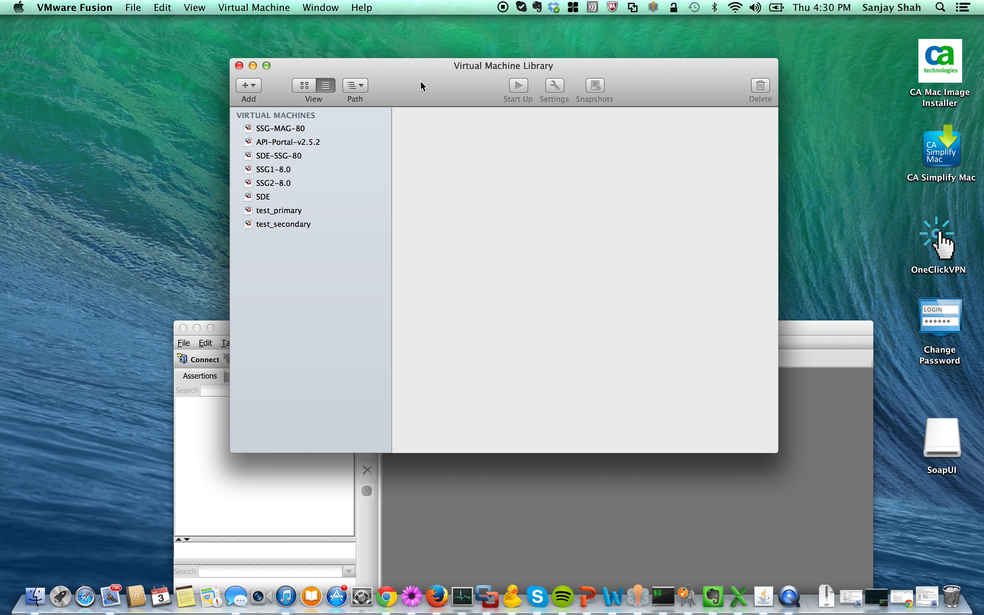
click(134, 8)
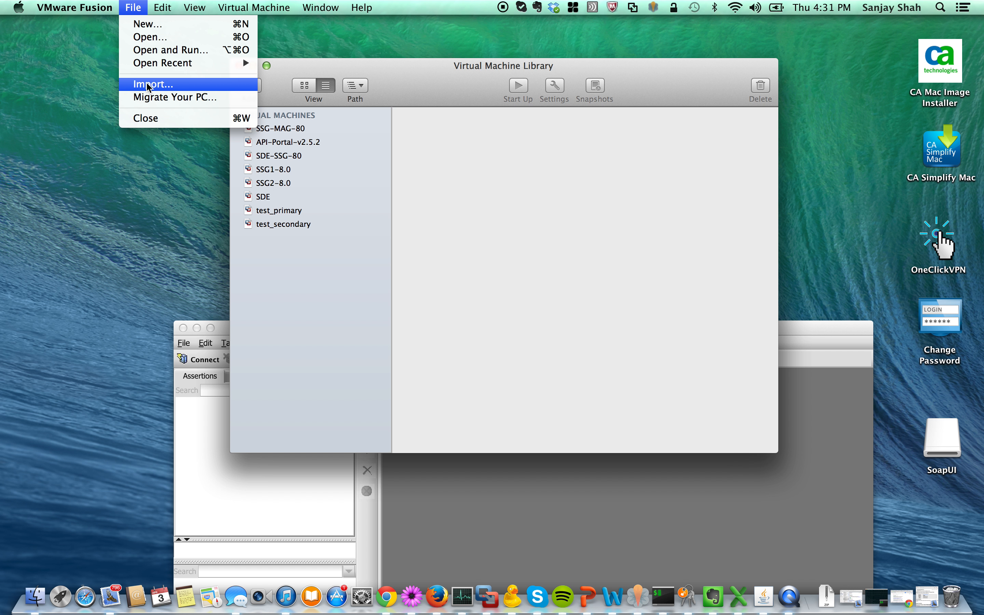
click(148, 84)
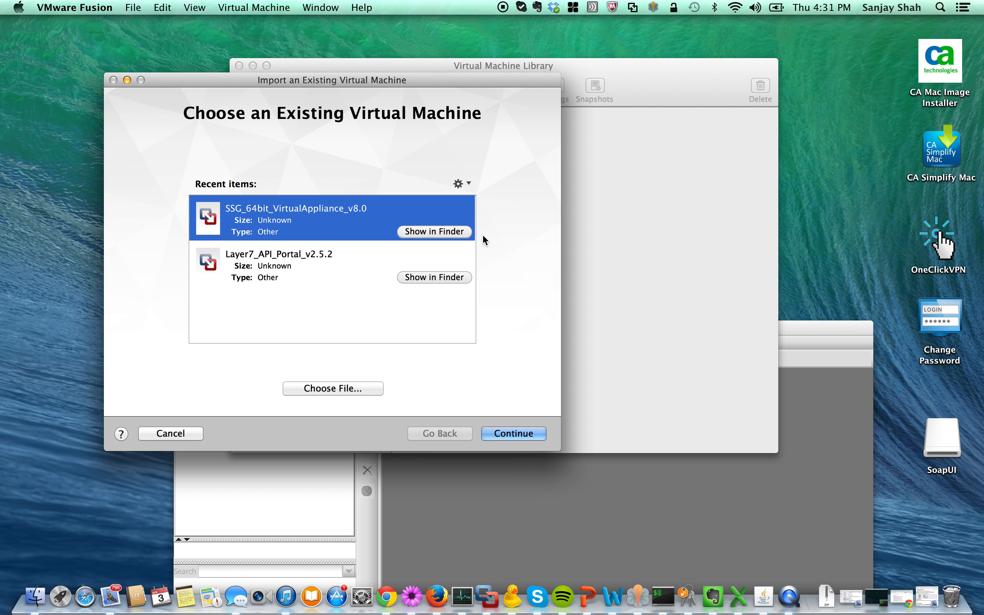
Continue with SSG_64bit_VirtualAppliance_v8.0, shorten its Save As name to SSG, and save.
click(513, 434)
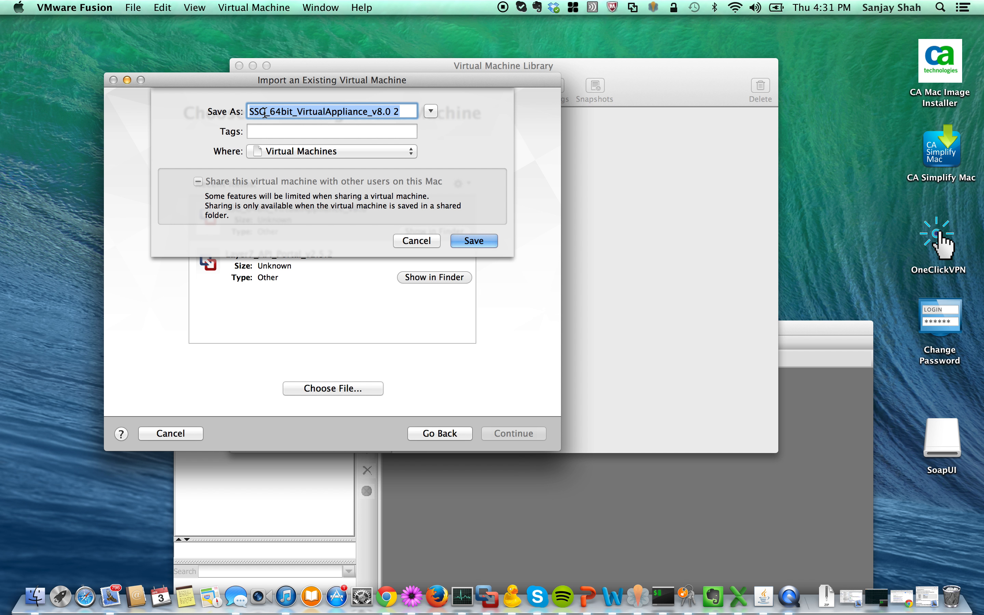
click(264, 113)
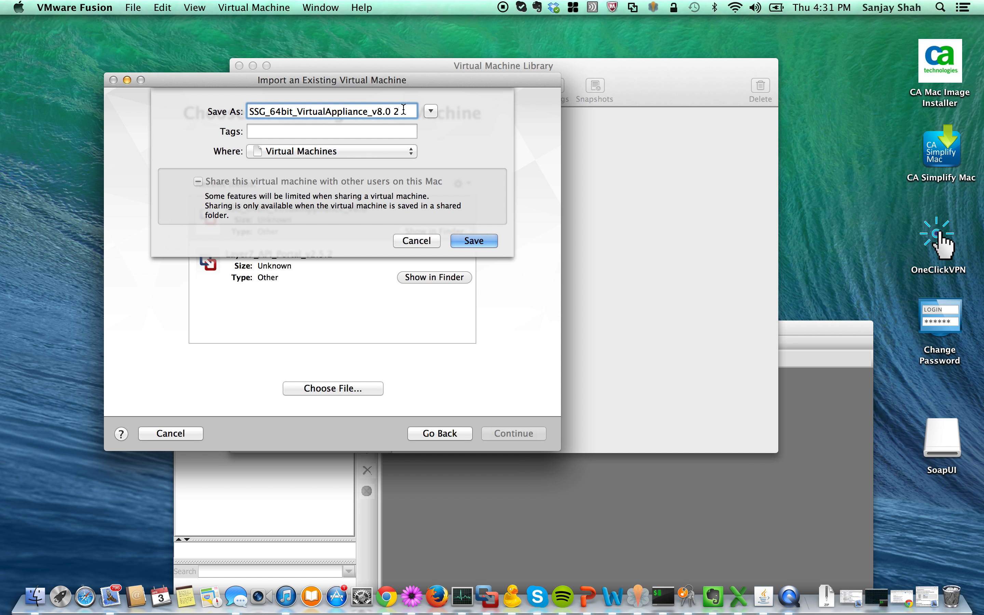
shift+click(403, 110)
key(BackSpace)
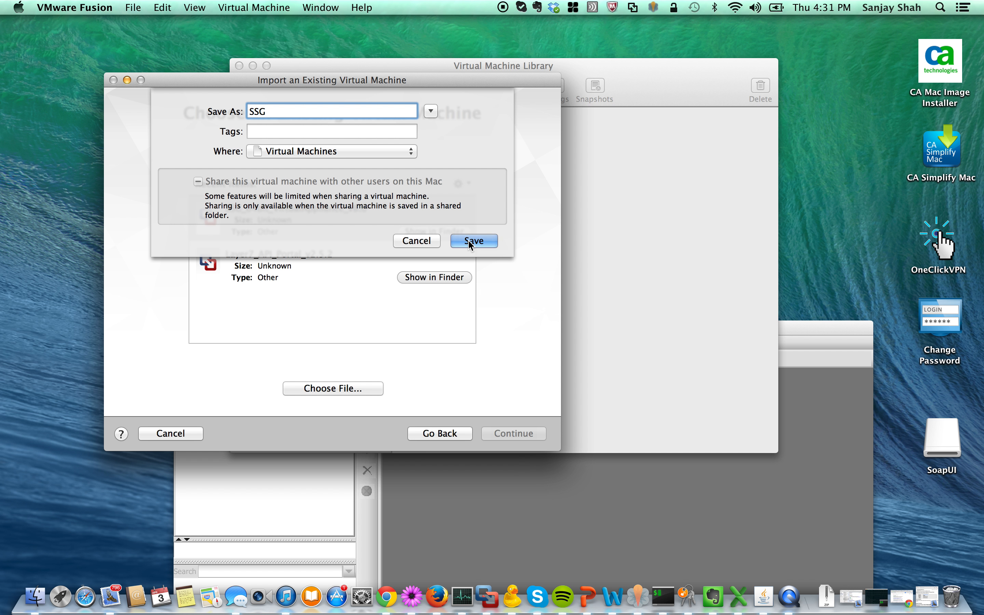
click(470, 242)
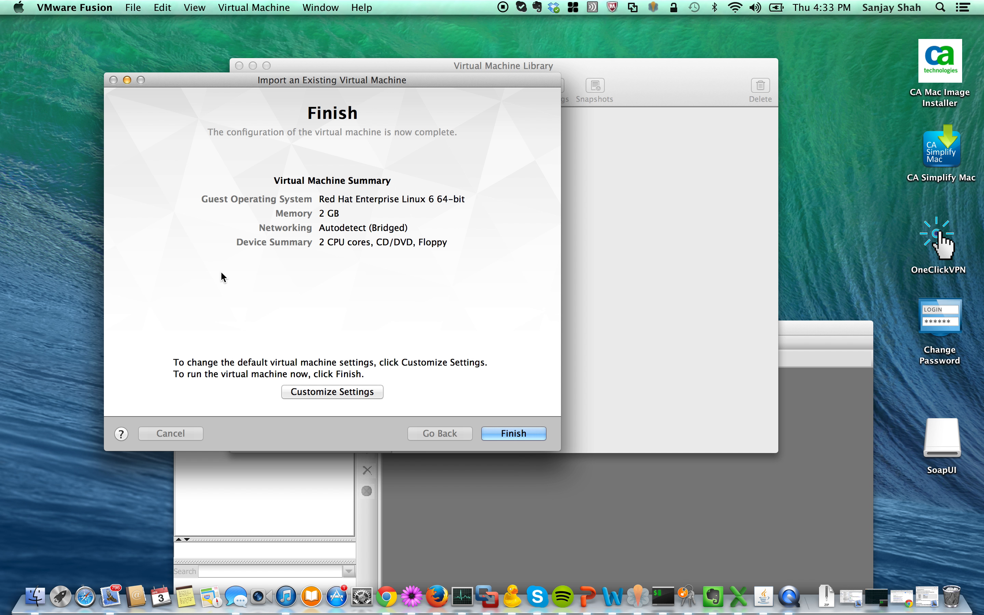
In SSG's Processors & Memory settings, choose 1 processor core and 1024 MB memory.
click(326, 391)
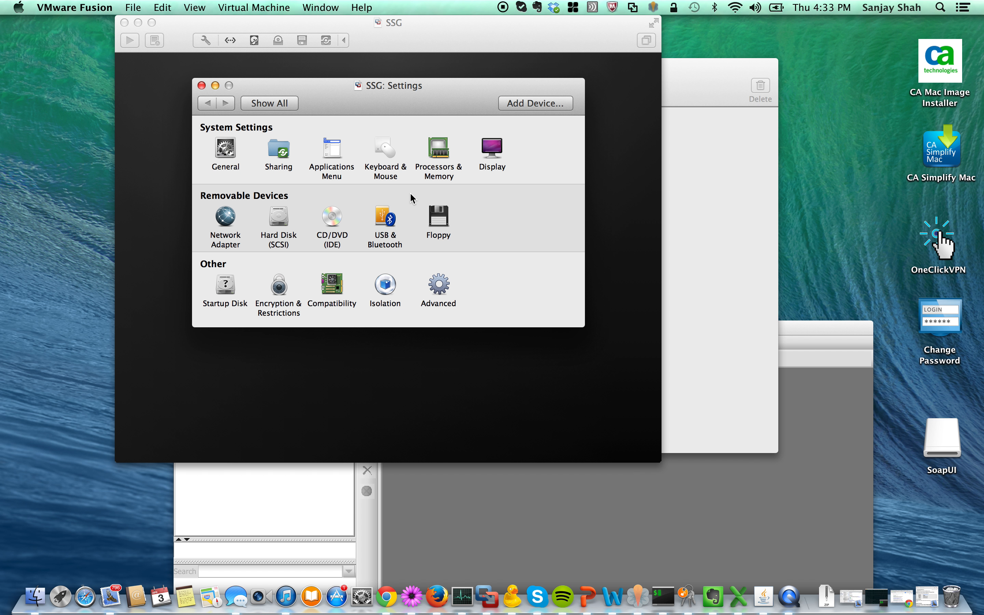
click(440, 163)
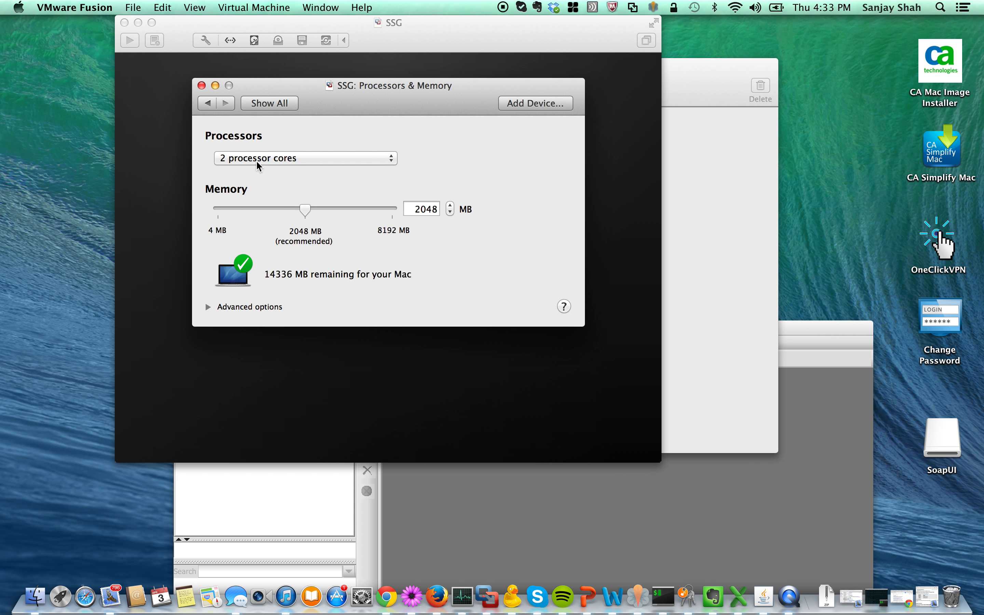
click(256, 161)
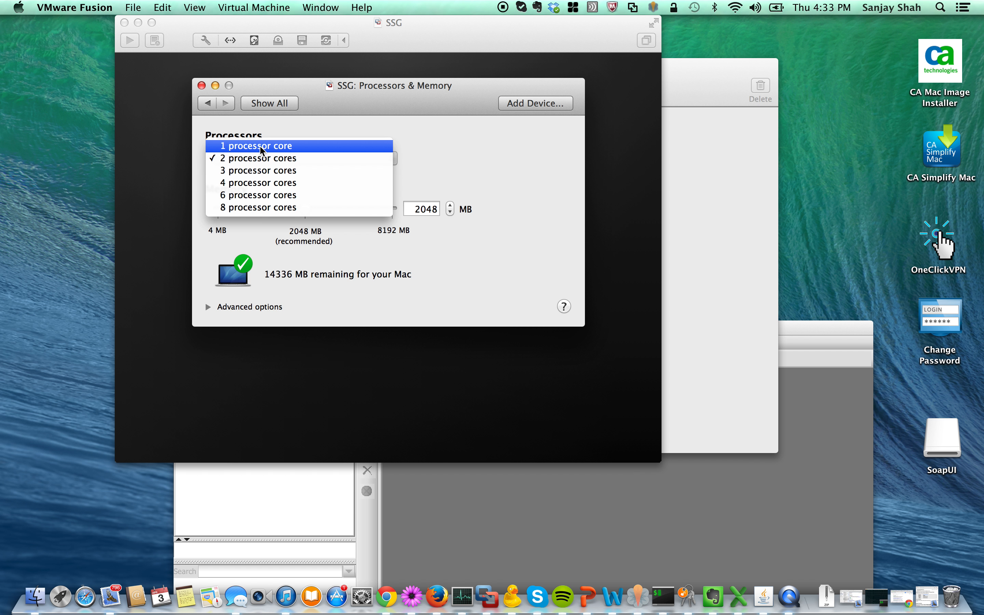
click(260, 147)
click(431, 209)
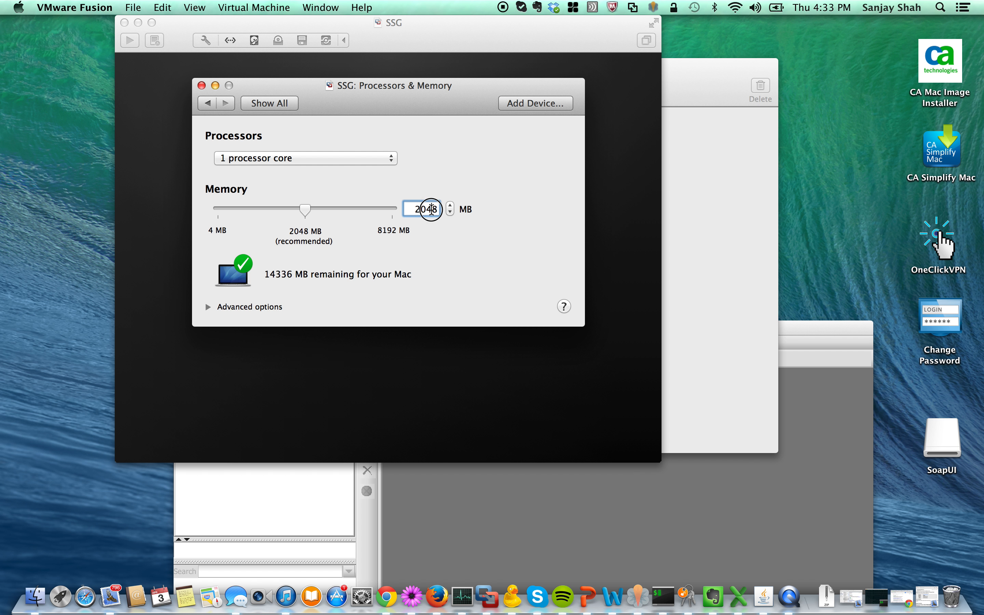
double_click(431, 209)
text(1024)
key(Return)
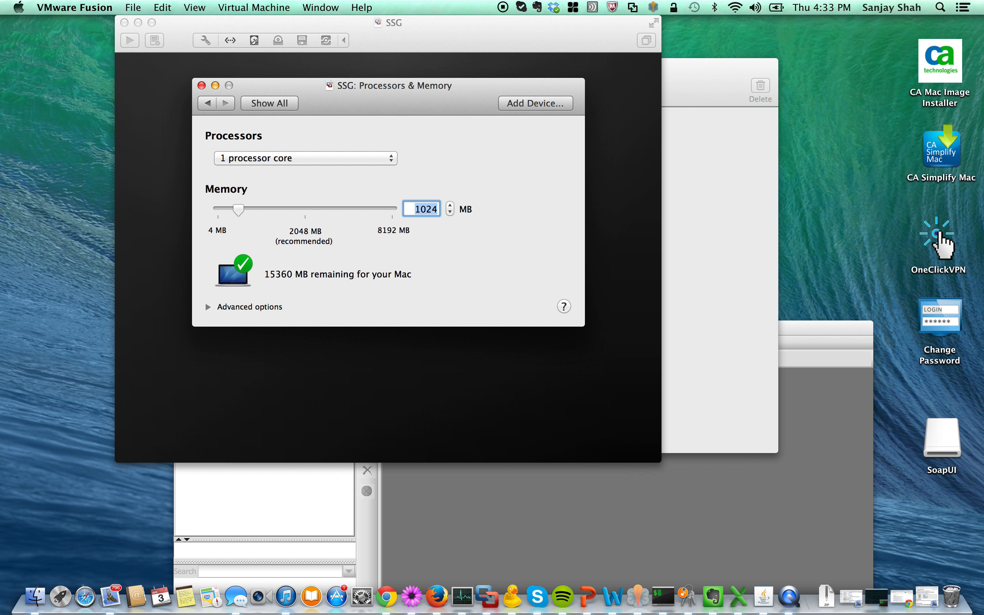
Switch SSG's network adapter to Share with my Mac and close the settings.
click(205, 104)
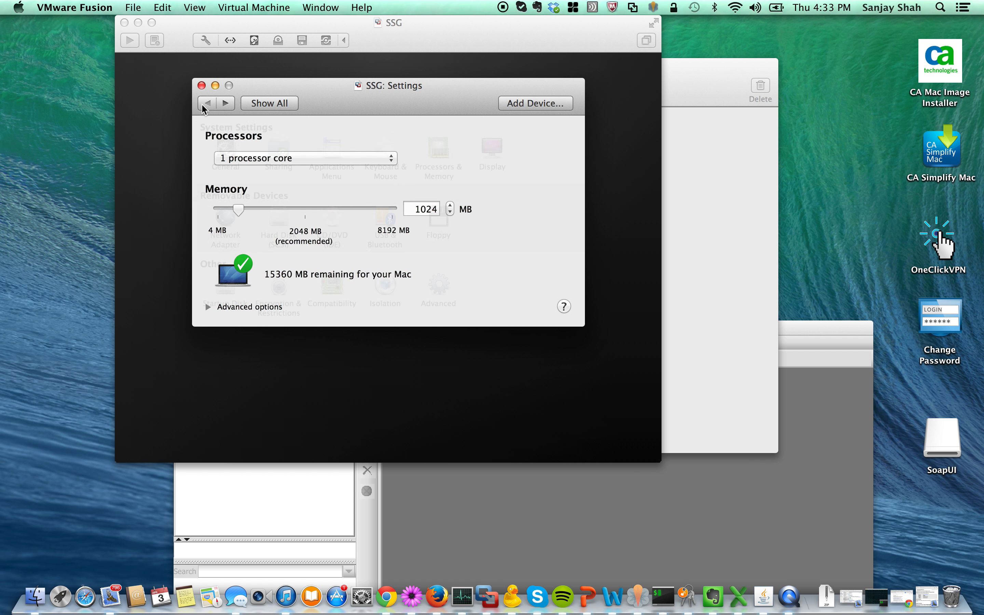
click(225, 227)
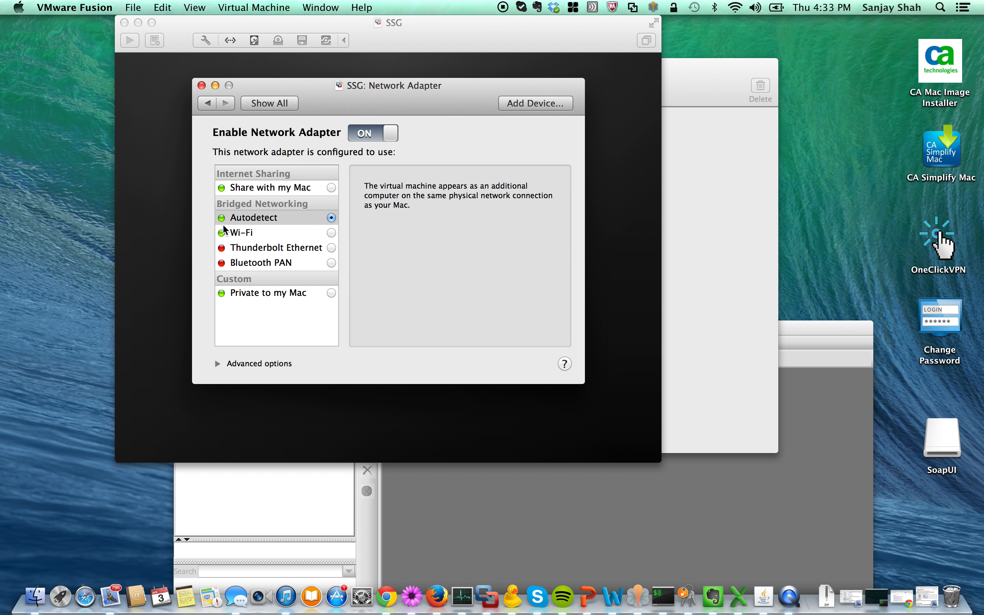
click(331, 188)
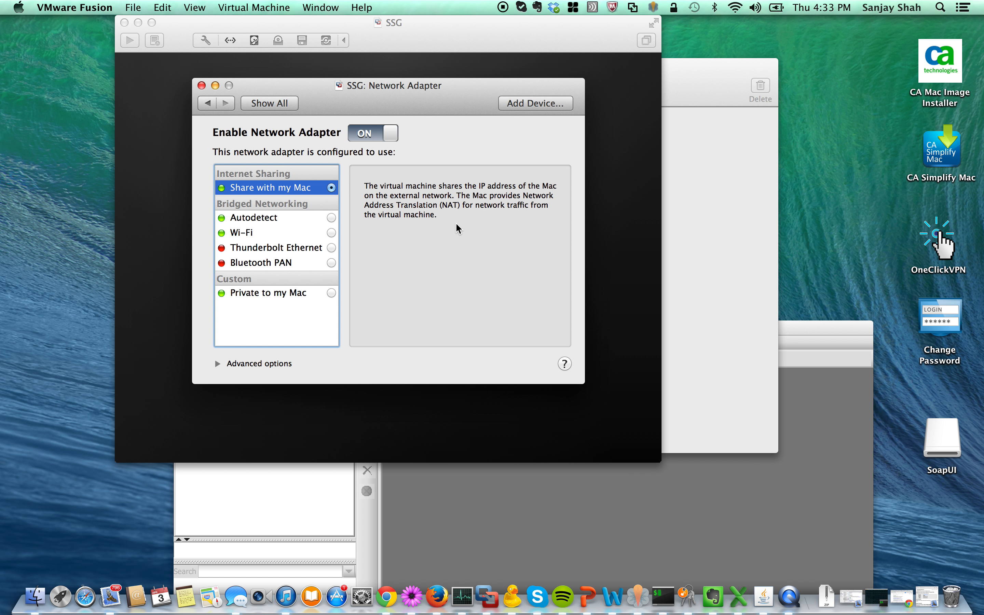
click(201, 86)
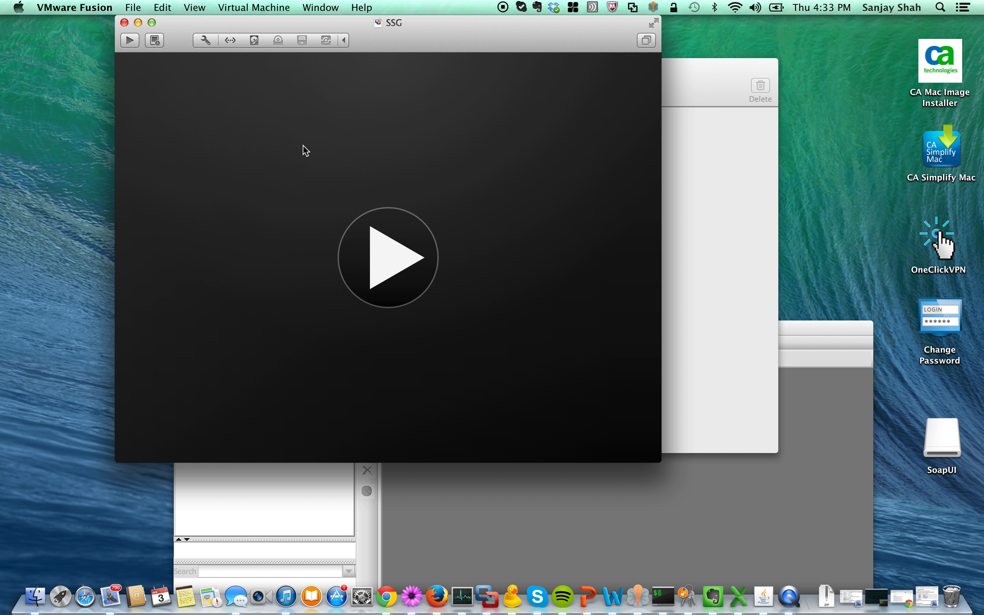
Power on SSG and let it boot to the Layer 7 Gateway 8.0 login prompt.
click(387, 256)
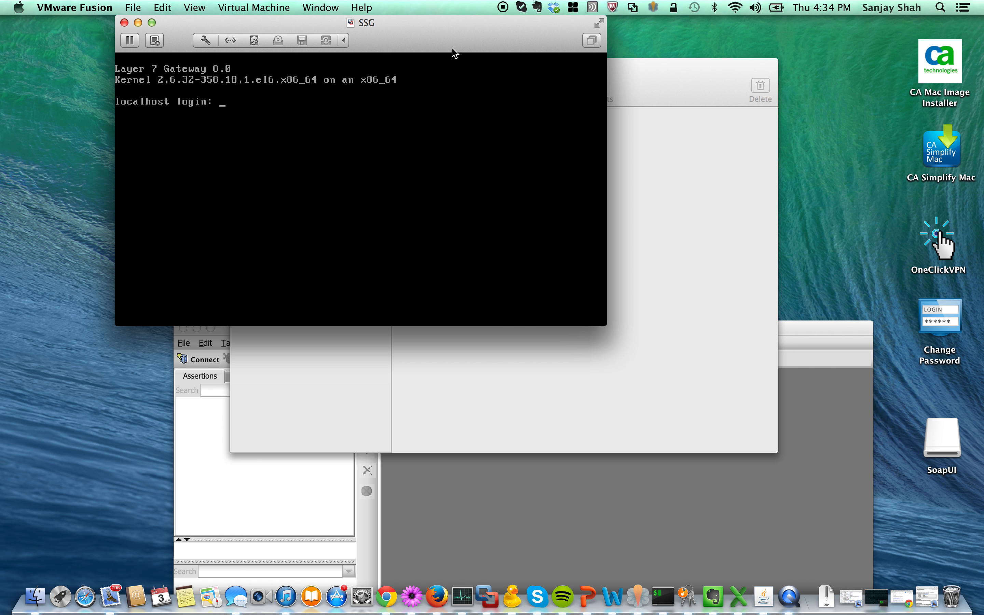
Log in at the SSG console as ssgconfig and submit the current password.
drag(426, 34, 492, 120)
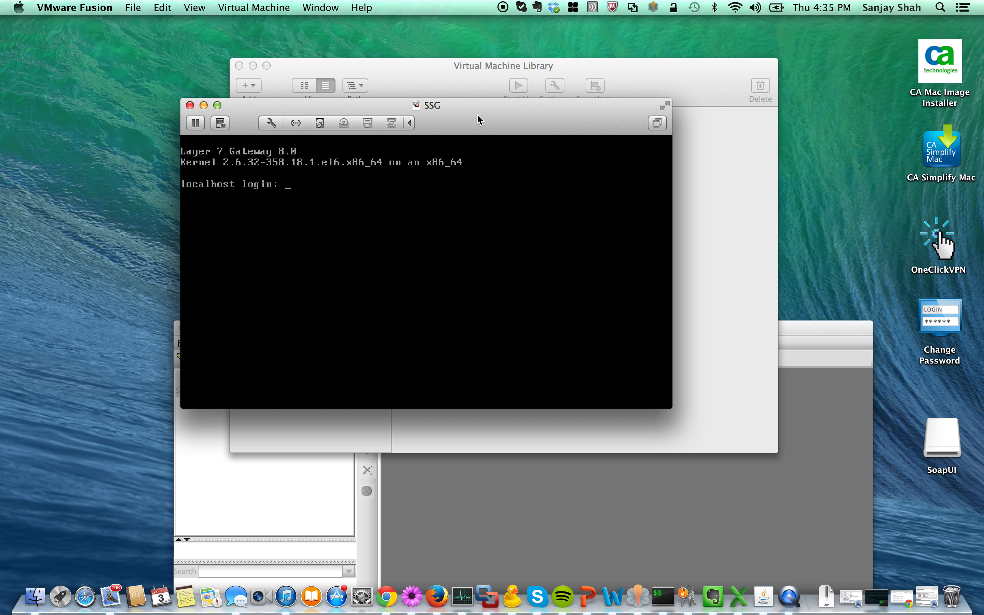
text(ssgconfig)
key(Return)
key(Return)
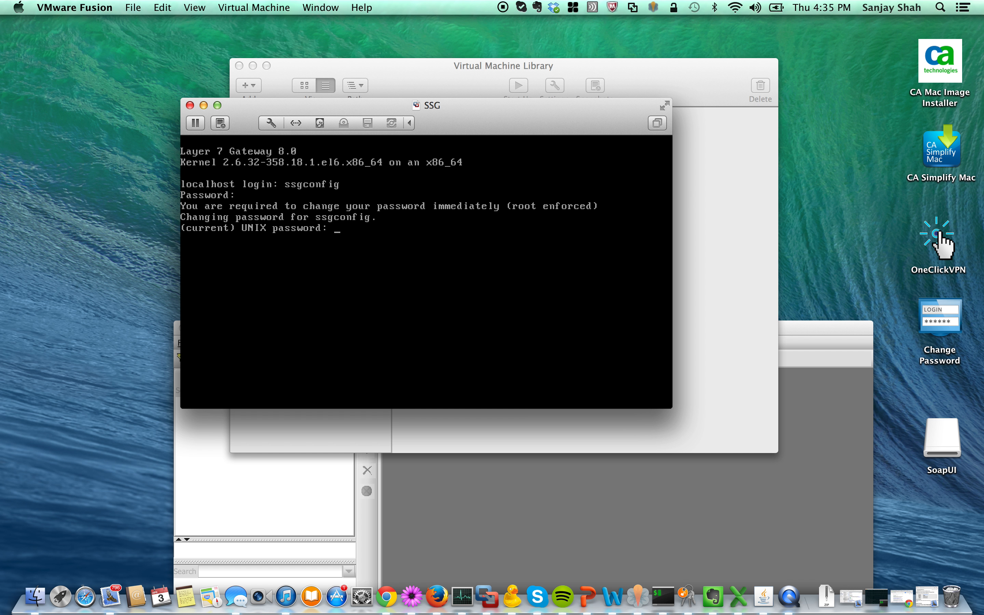
key(Return)
Note the new appliance password in a blank TextMate document, then refocus the SSG console.
click(412, 596)
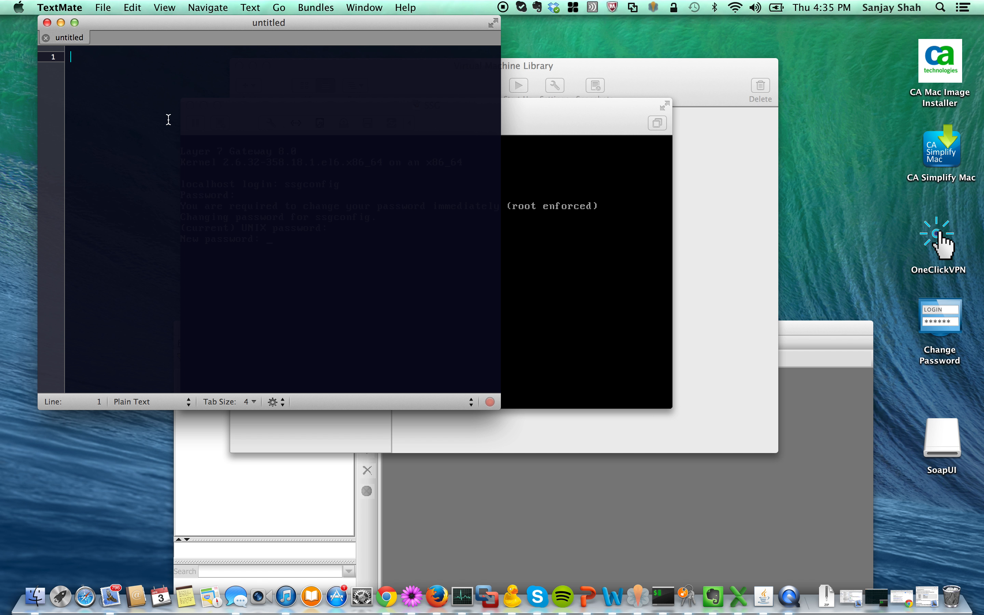
drag(70, 57, 132, 64)
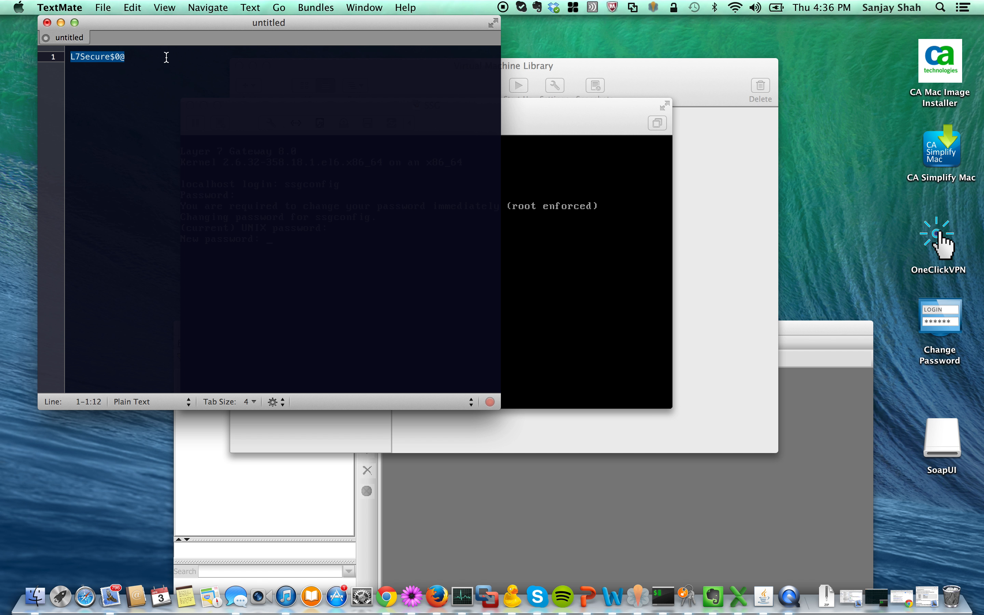
click(566, 118)
click(438, 242)
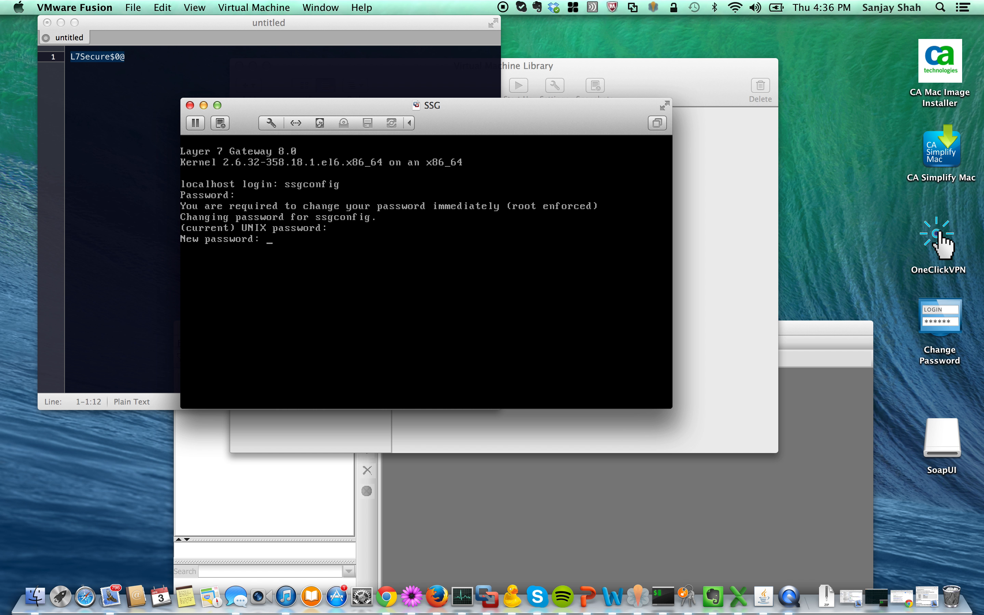
Submit the new ssgconfig password, then choose 1 (system settings) and 1 (networking).
key(Return)
key(Return)
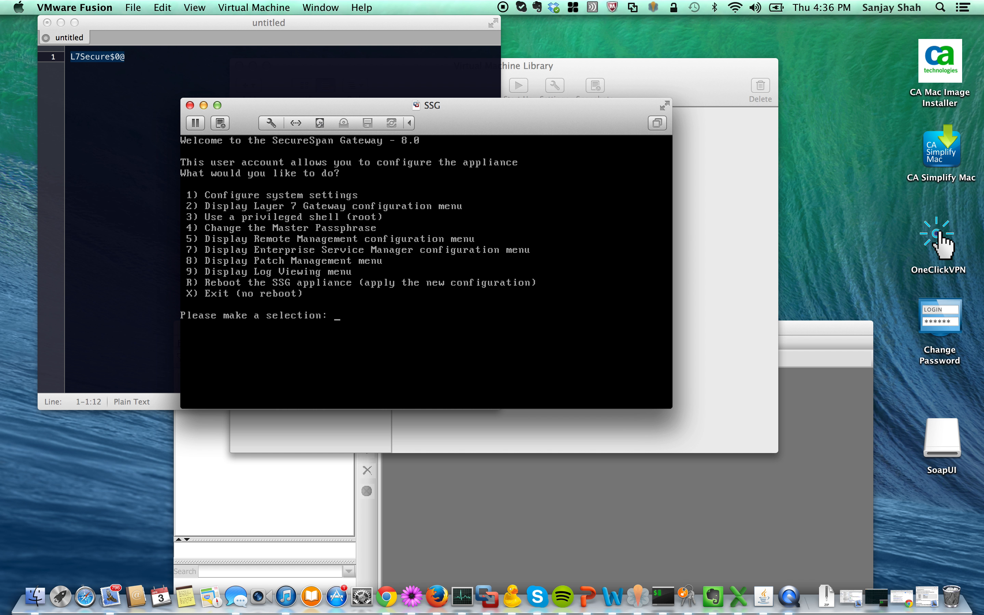
text(1)
key(Return)
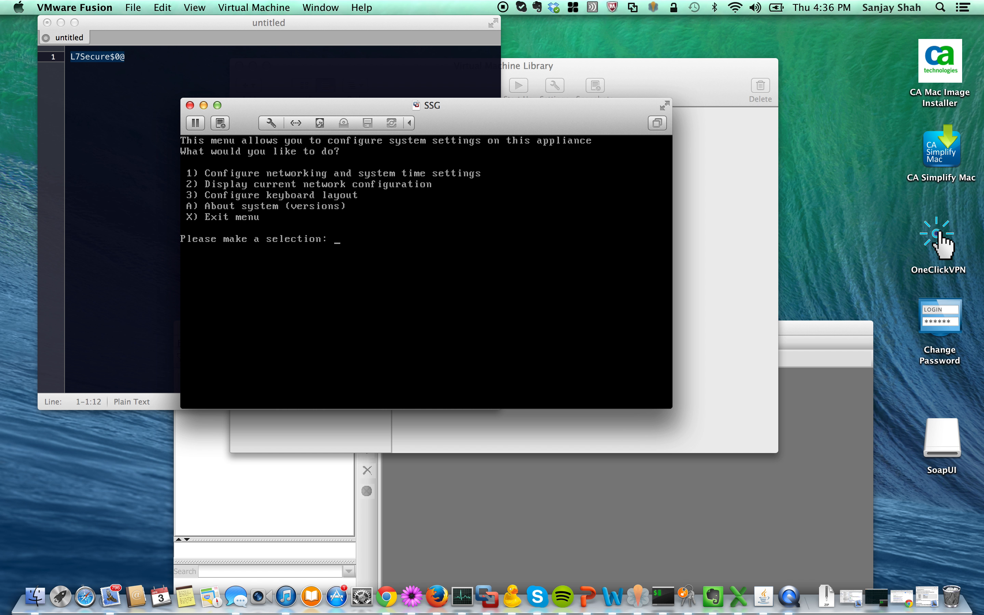
text(1)
key(Return)
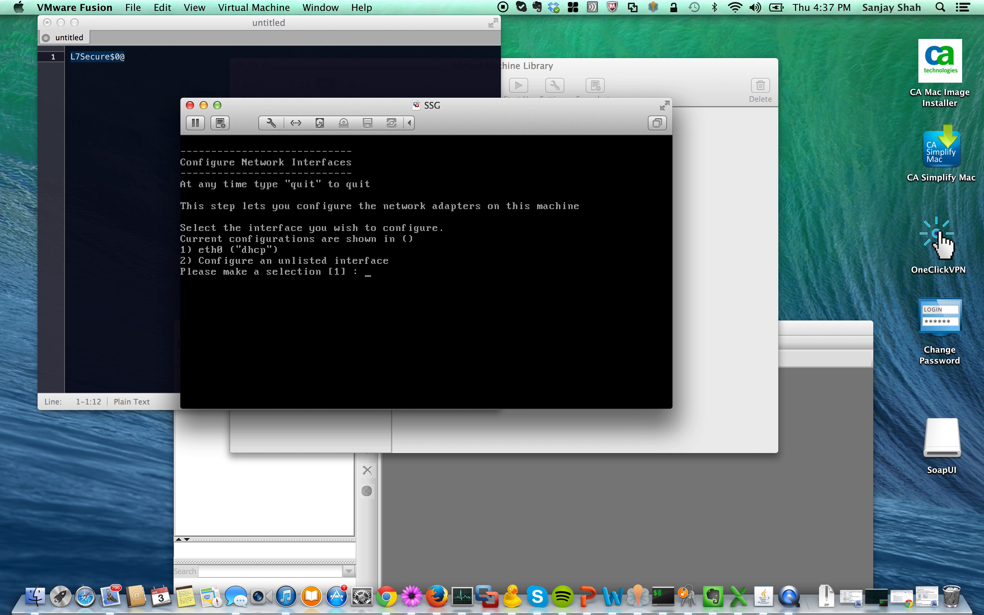
Select eth0 (option 1), accept IPv4 networking, and choose 1 for a static boot protocol.
text(1)
key(Return)
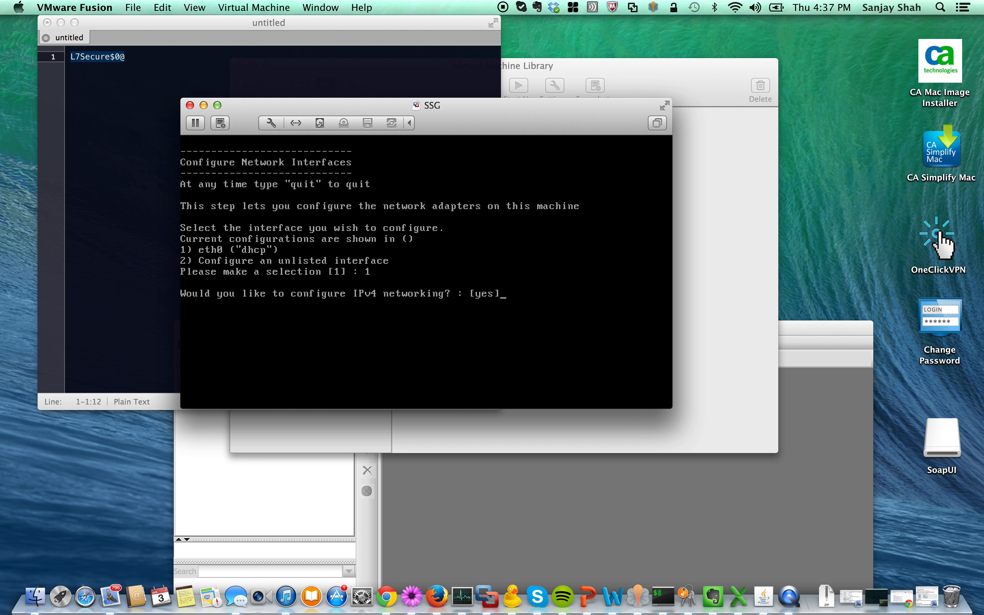
key(Return)
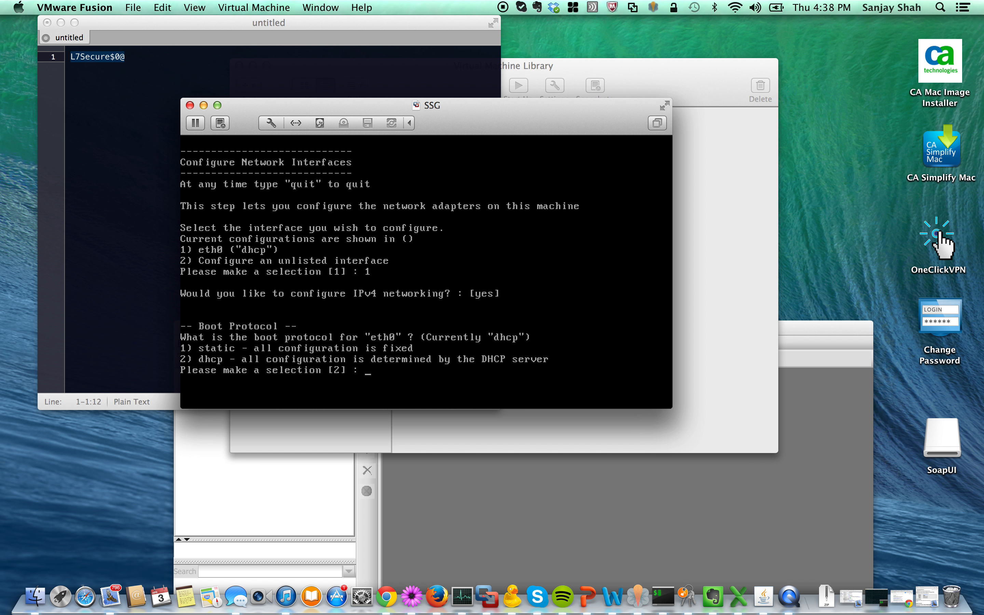
text(1)
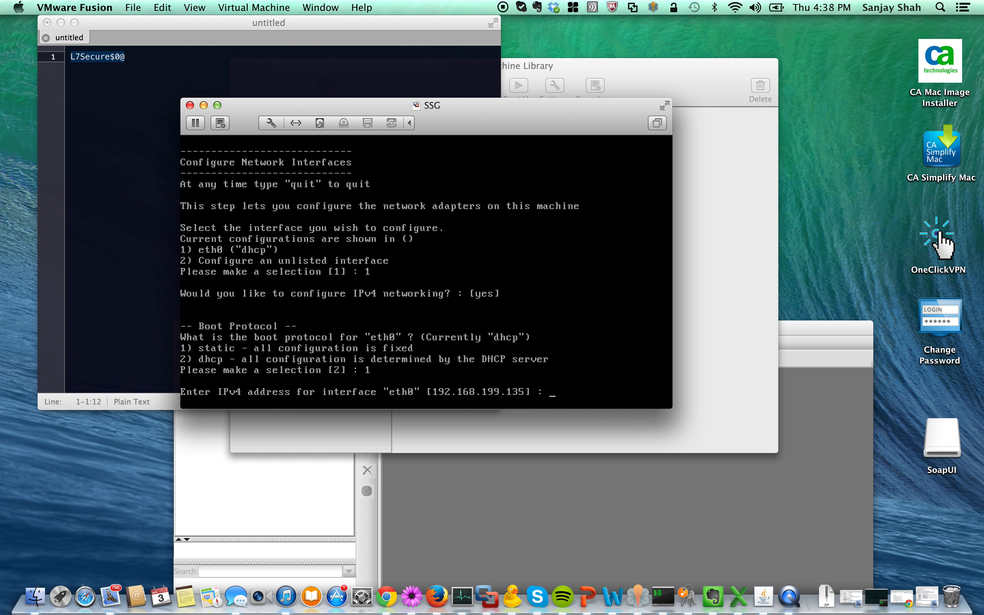
Add 192.169.199.135 as a second line in the TextMate note, then return to SSG.
click(122, 143)
click(152, 61)
key(Return)
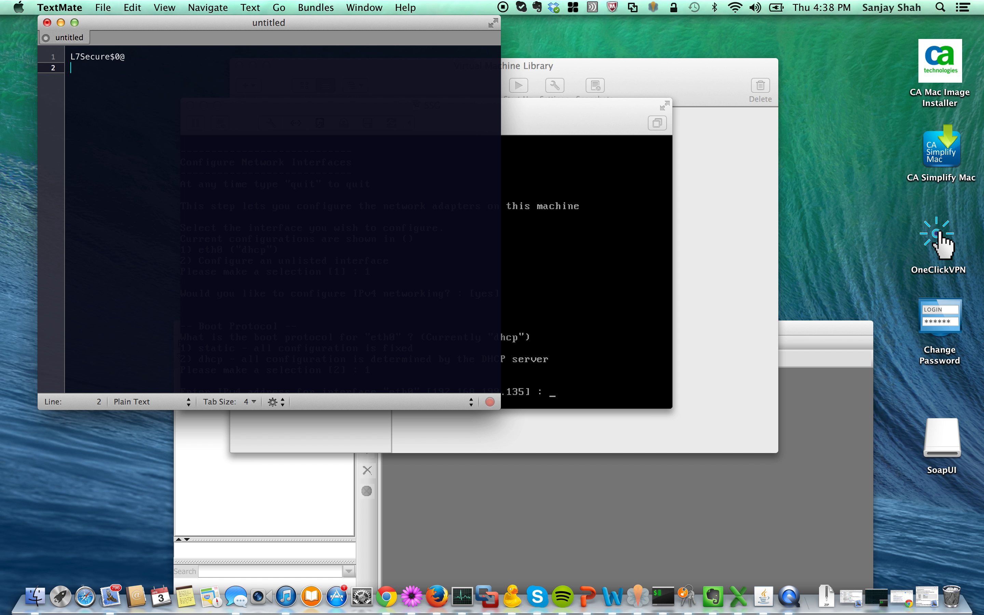
text(192.169.199.135)
click(540, 116)
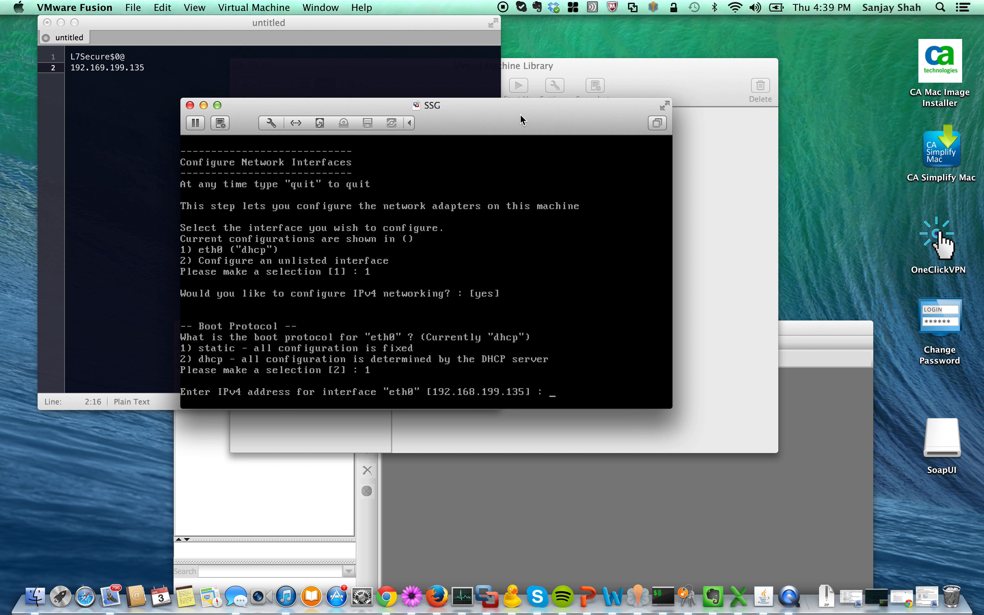
Accept eth0's default IPv4 address with no gateway, netmask 255.255.255.0, and answer no to IPv6.
key(Return)
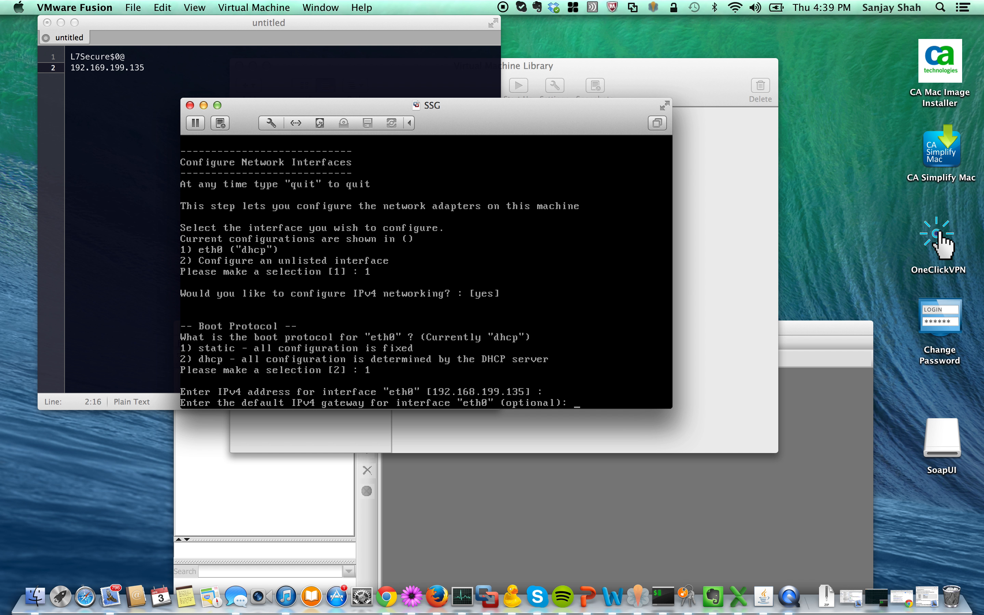
key(Return)
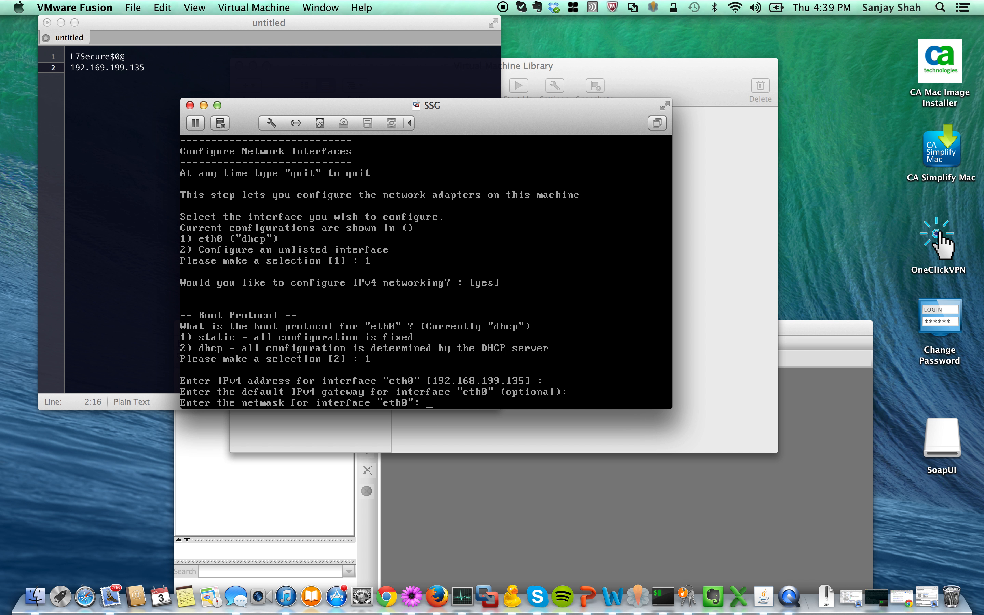
text(255.255.255.0)
key(Return)
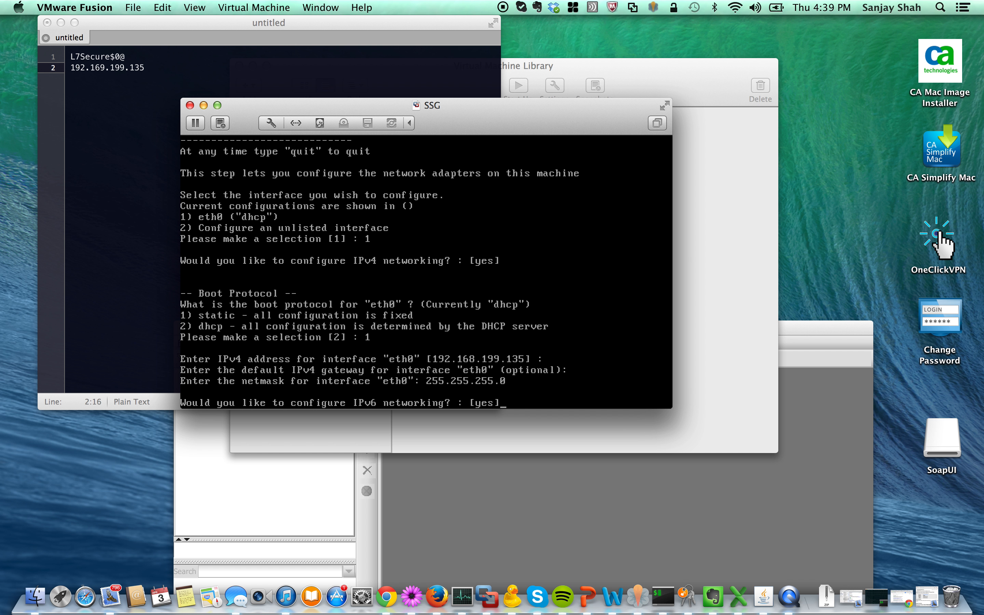
text(no)
key(Return)
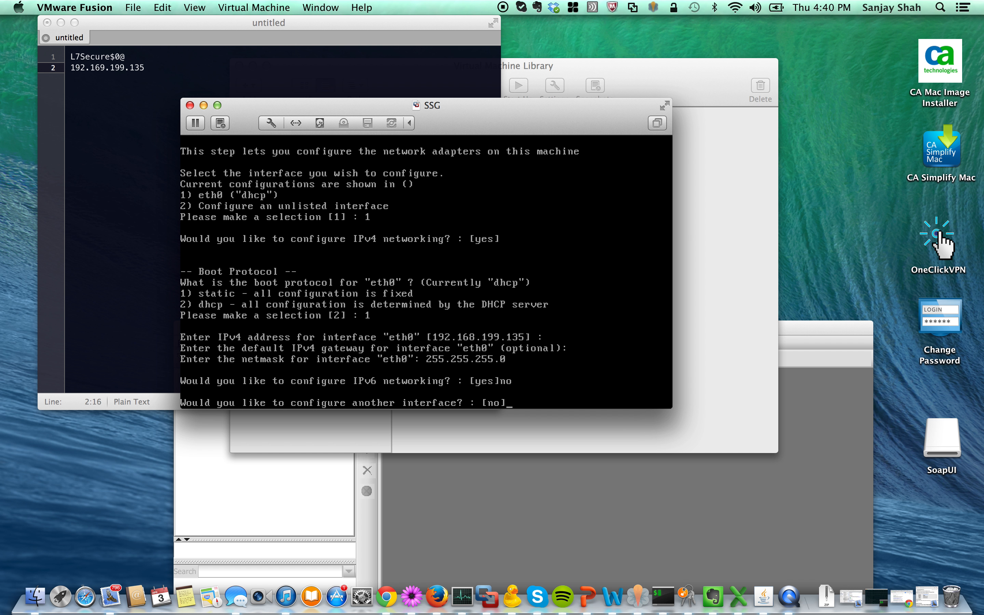
Decline configuring another interface and skip both default IPv4 and IPv6 gateways.
key(Return)
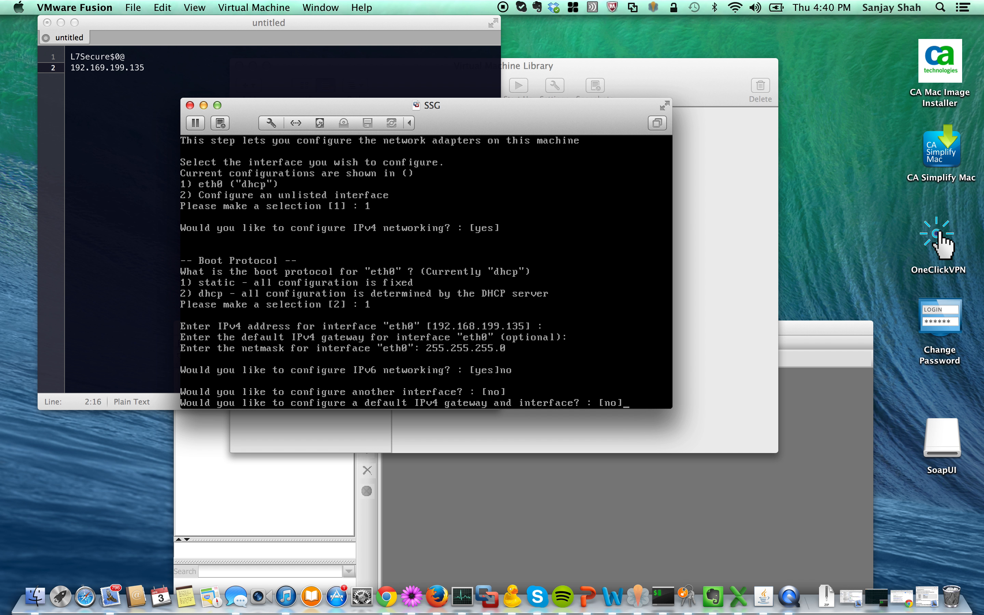
key(Return)
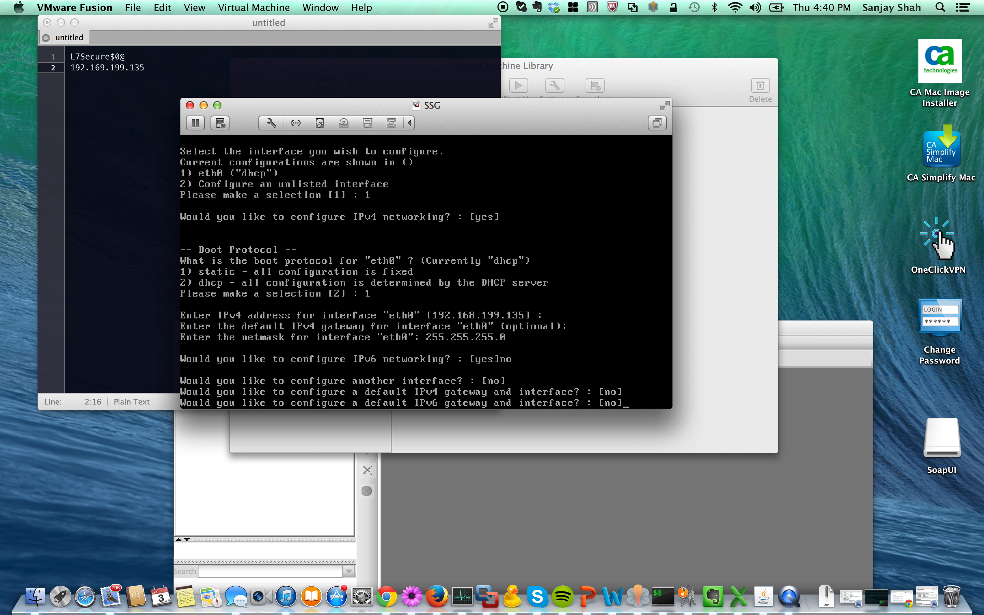
key(Return)
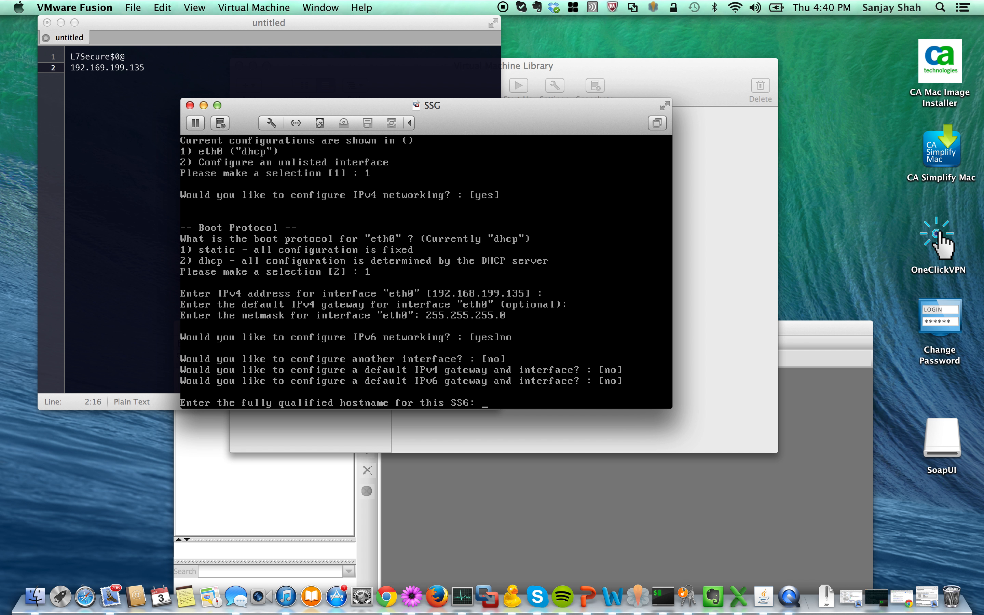
Set hostname ssg.l7tech.com, answer no to nameservers, and accept timezone configuration.
text(ssg.l7tech.com)
key(Return)
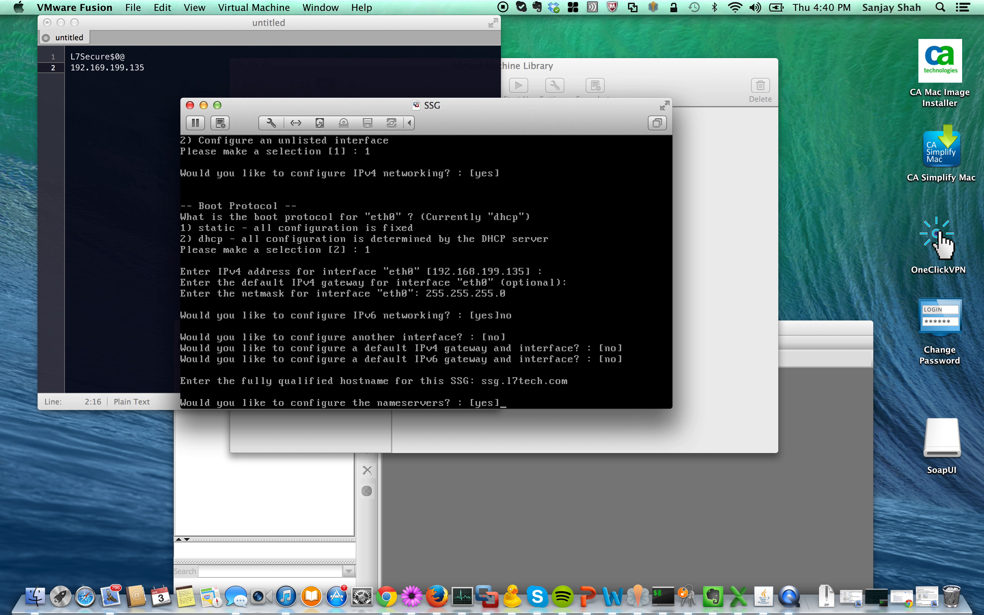
text(no)
key(Return)
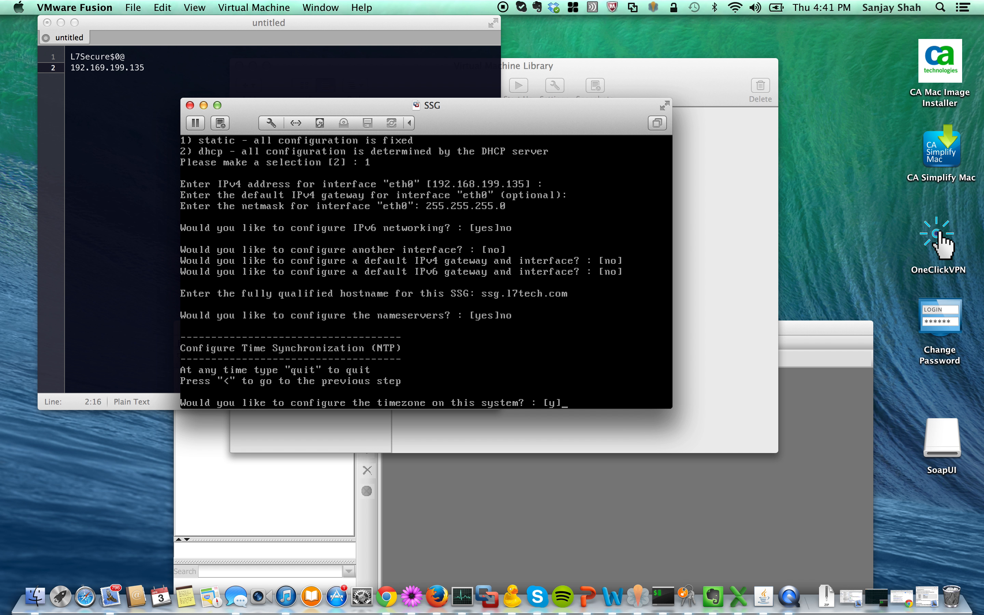
key(Return)
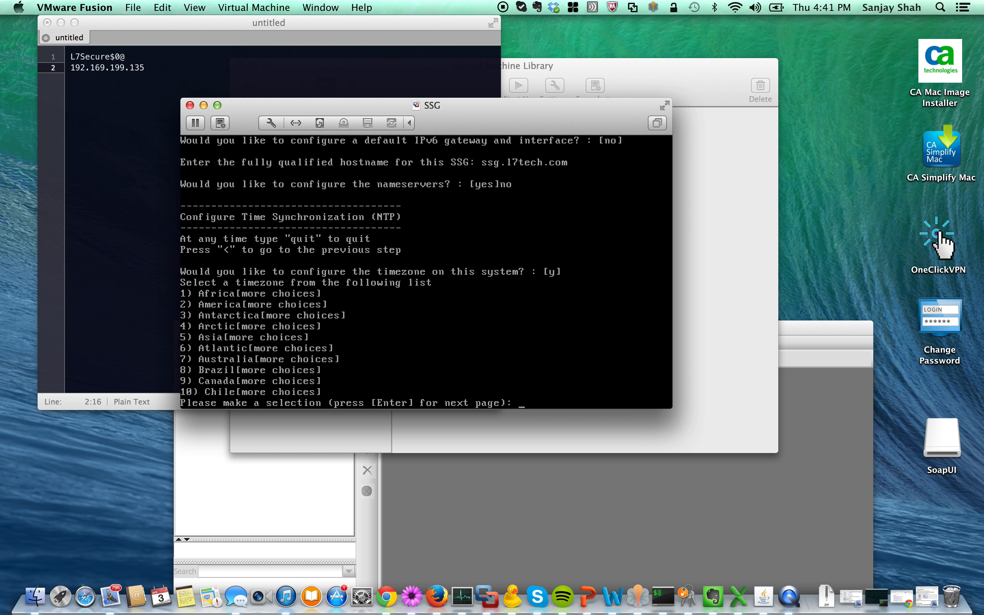
Pick Canada (9) then Pacific (7) as the timezone and answer n to NTP.
text(9)
key(Return)
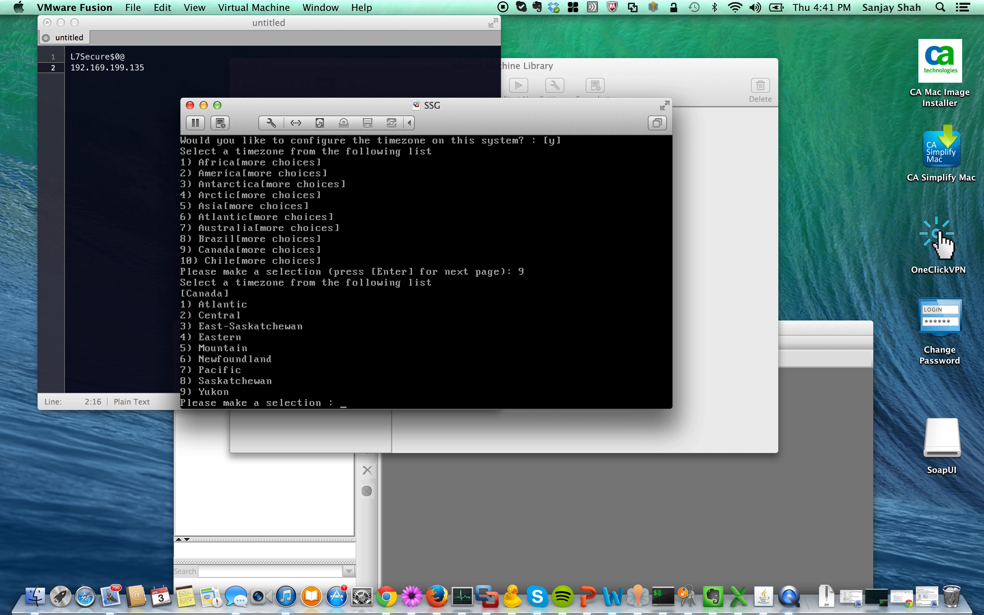
text(7)
key(Return)
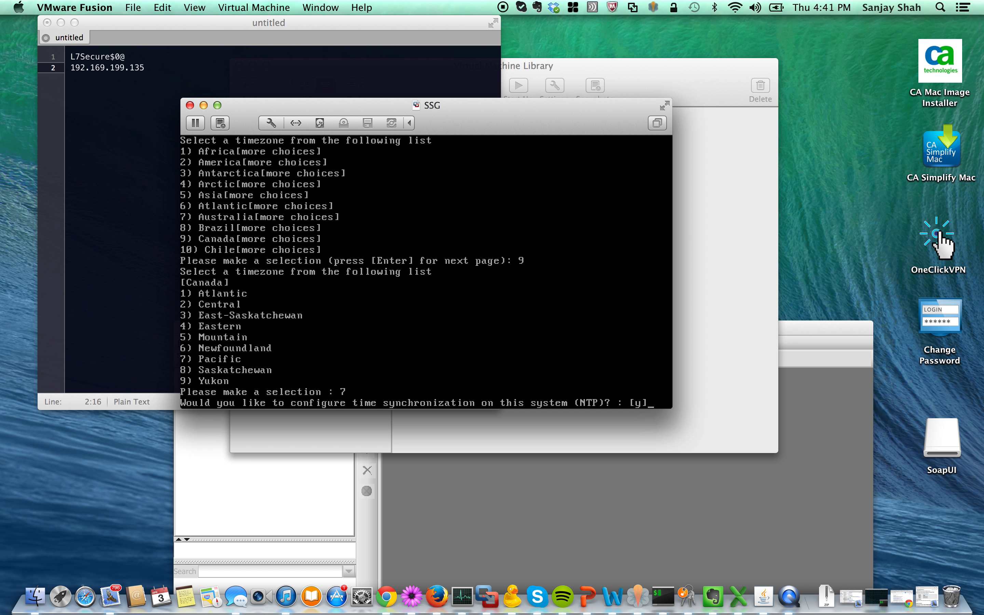
text(n)
key(Return)
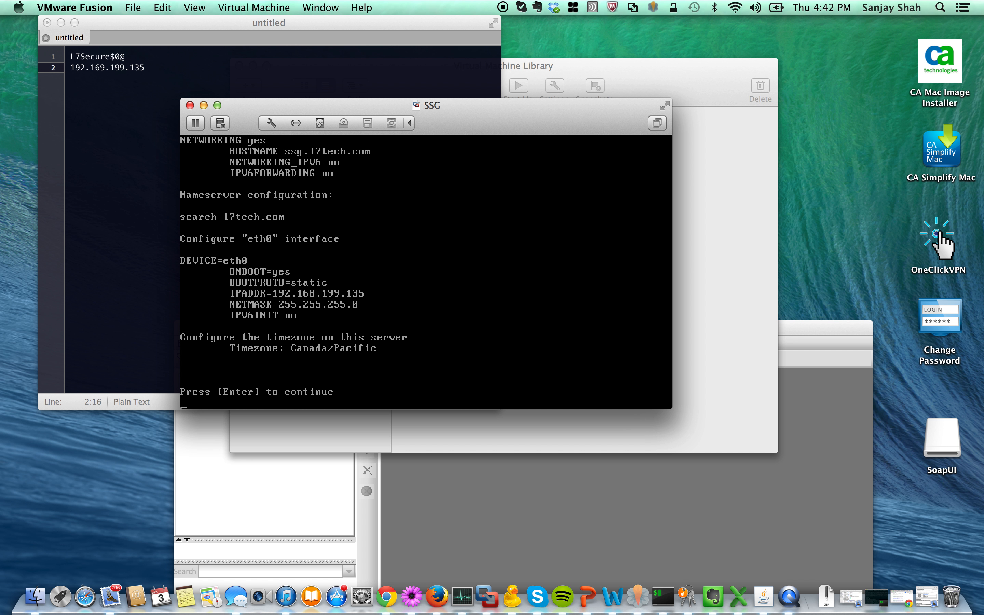
Apply the summarized network and timezone settings and continue past the results.
key(Return)
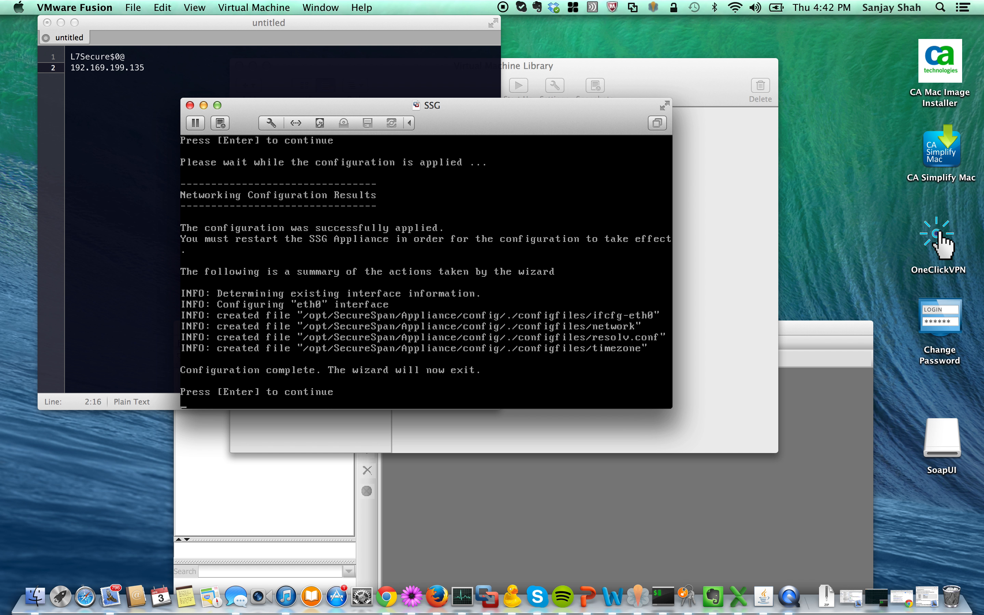
key(Return)
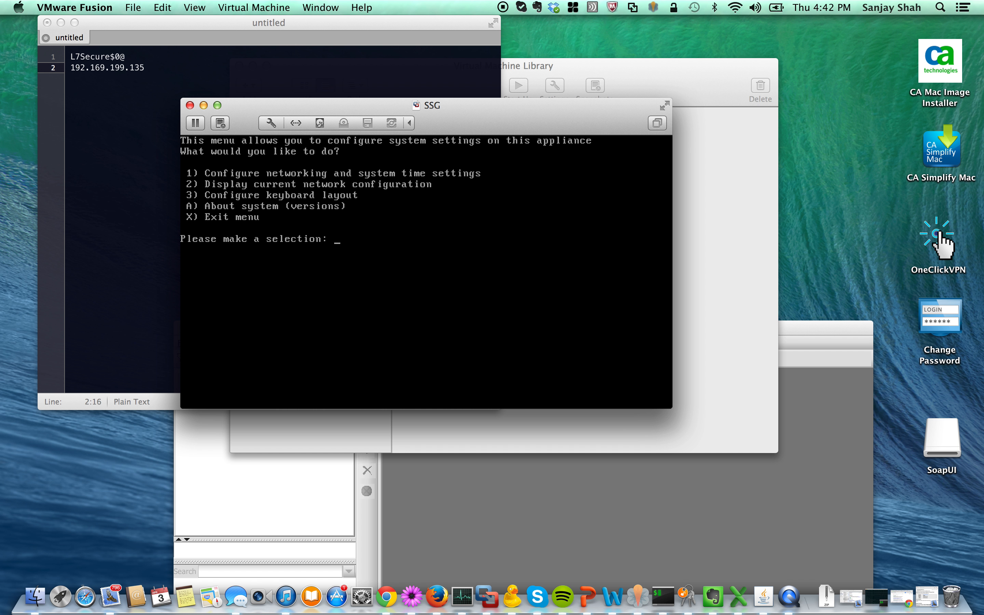
Exit system settings with x and choose option 3 for a privileged root shell.
text(x)
key(Return)
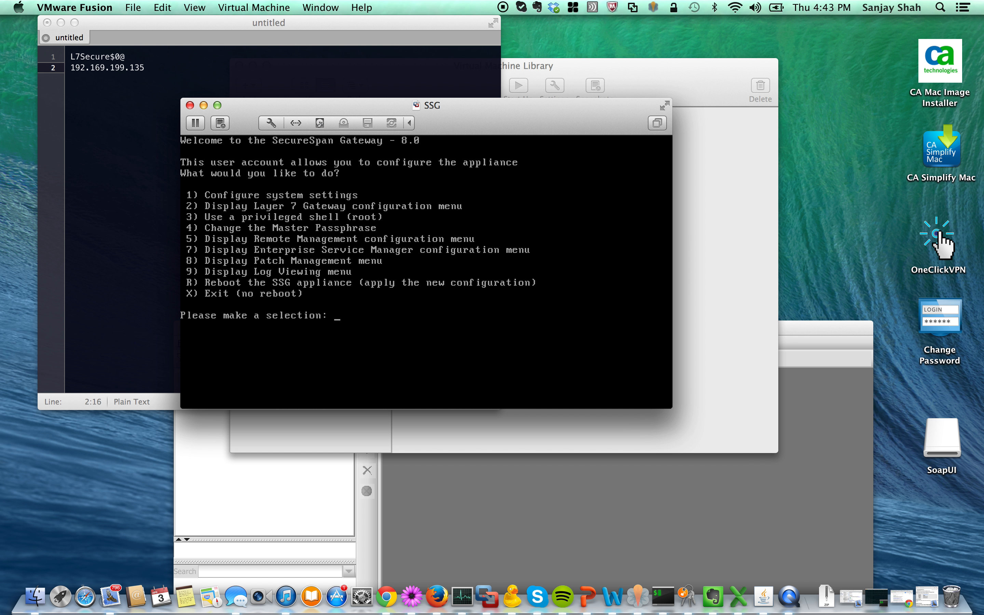
text(3)
key(Return)
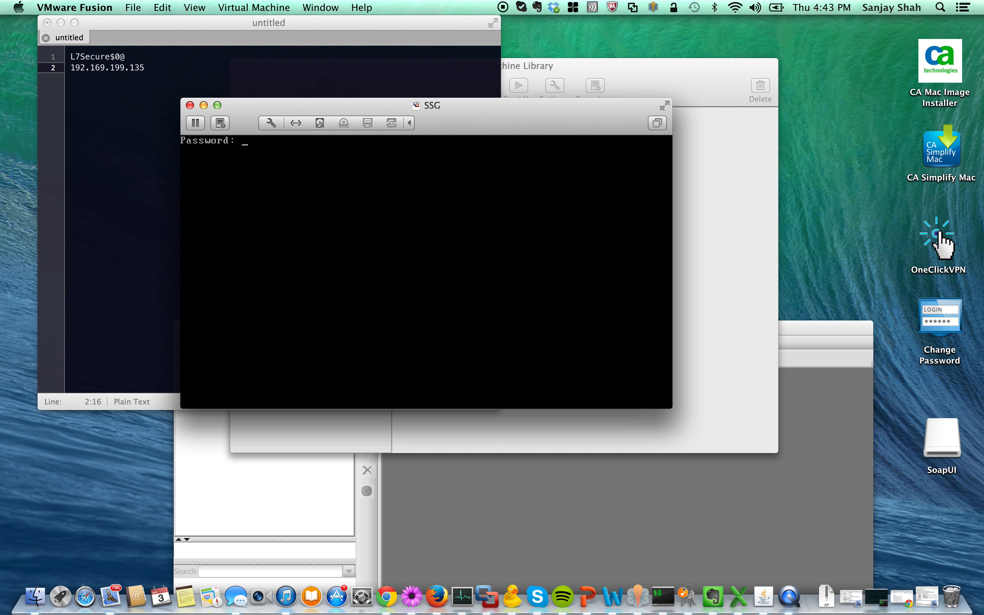
Record the root password on a new line in the TextMate notes and log in with it.
click(169, 65)
key(Return)
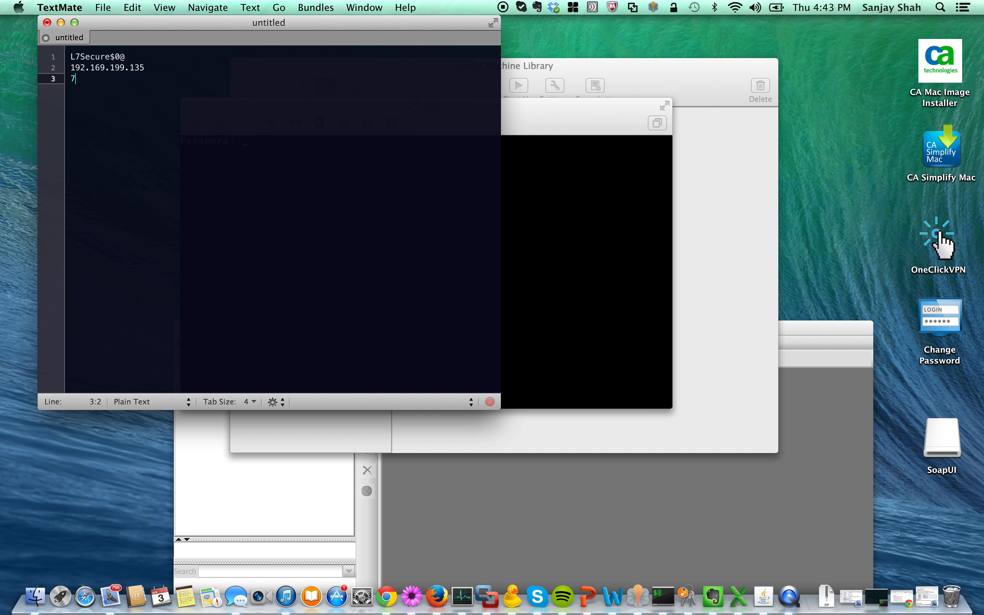
key(super+Tab)
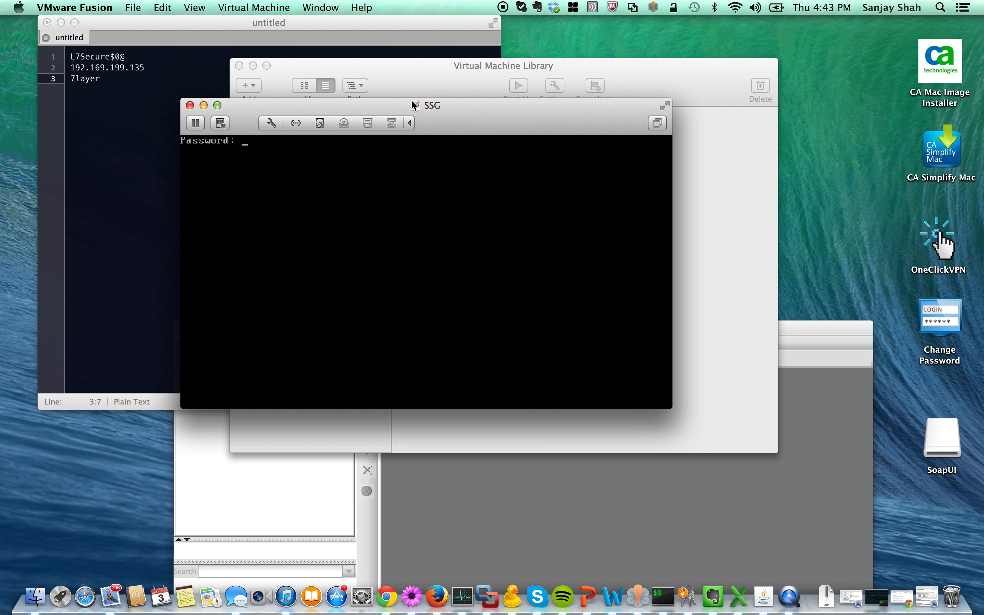
key(Return)
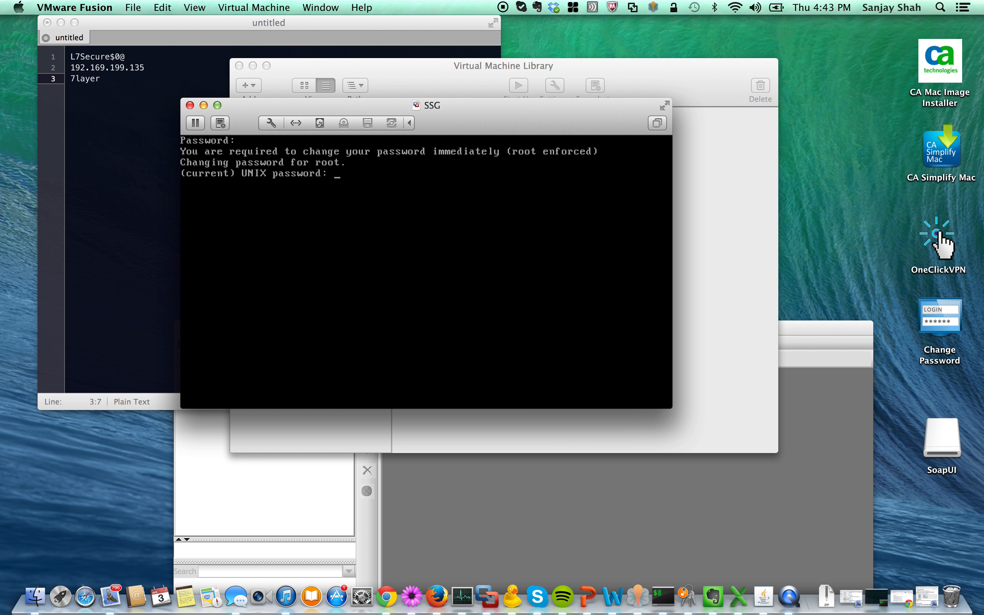
Complete the forced root password change using the new password stored in the notes.
key(Return)
double_click(92, 56)
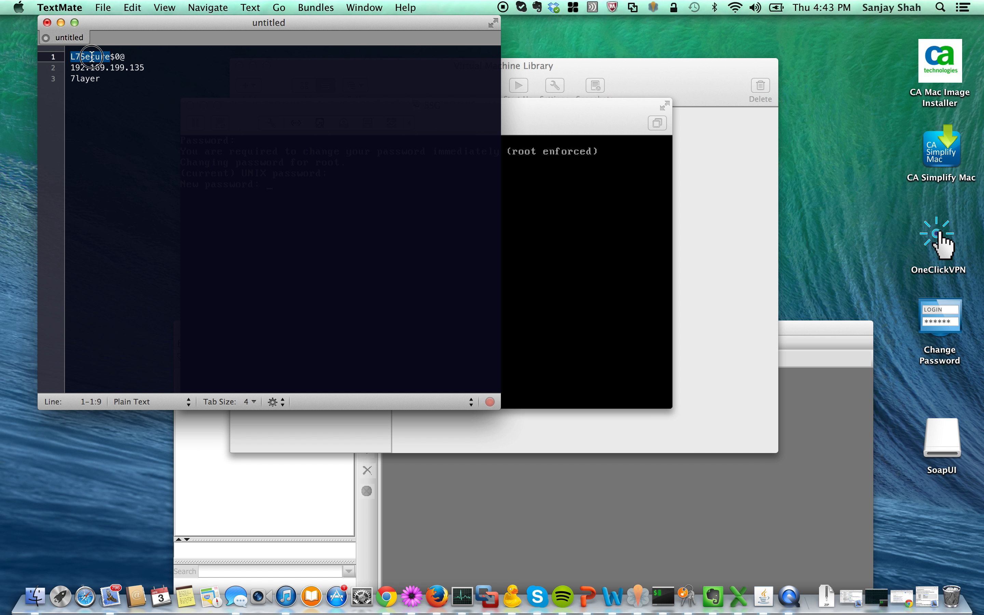
drag(130, 56, 59, 59)
key(super+Tab)
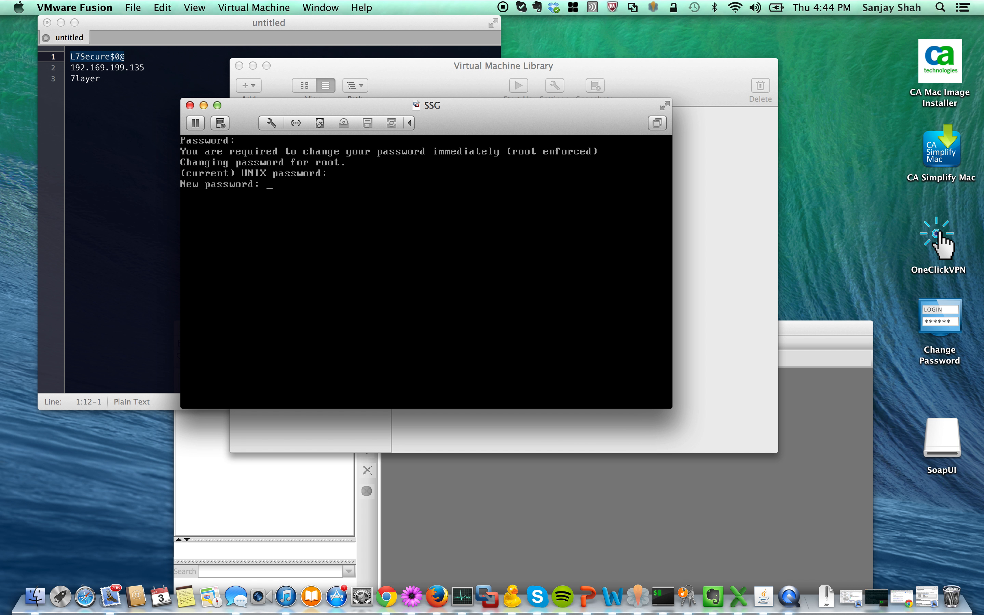
key(Return)
key(Return)
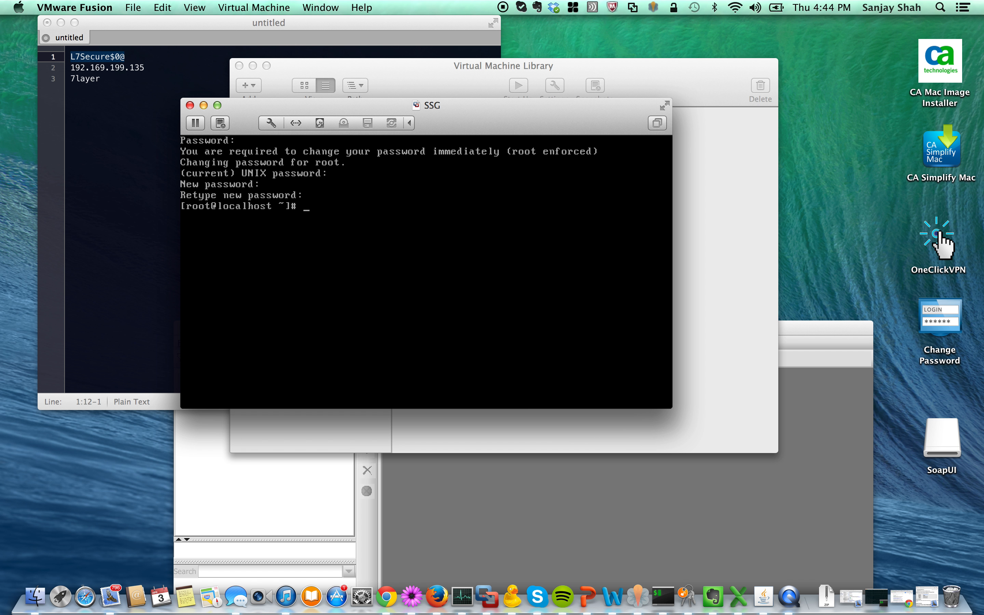
Change root's password with passwd, then recall the command and append ssgconfig.
text(passwd)
key(Return)
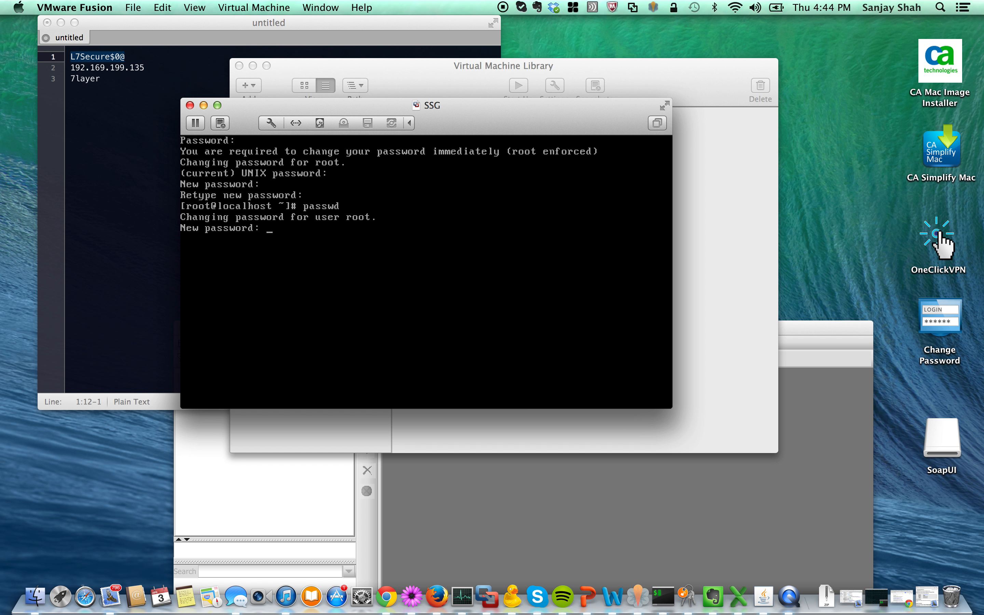
key(Return)
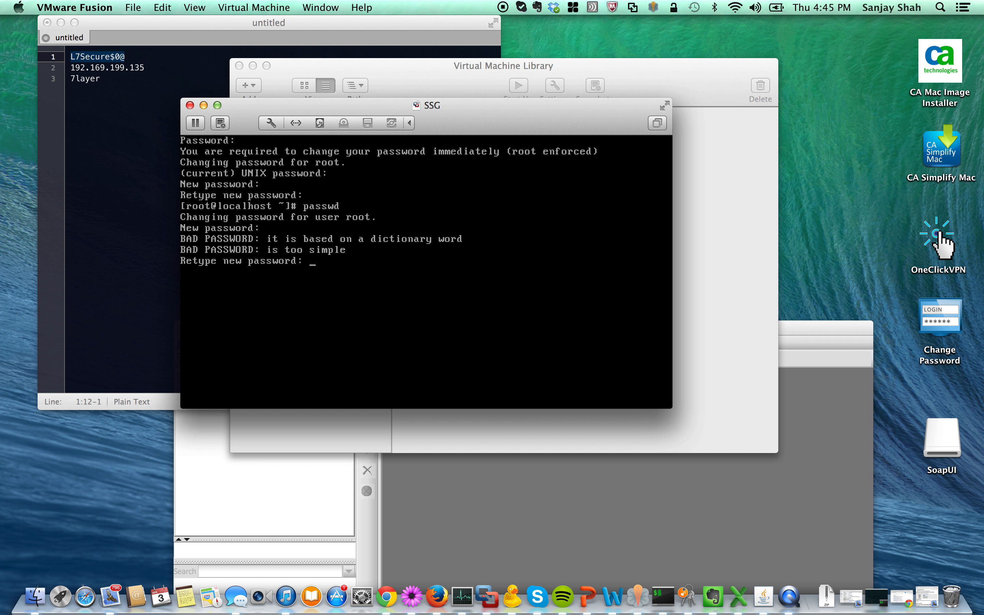
key(Return)
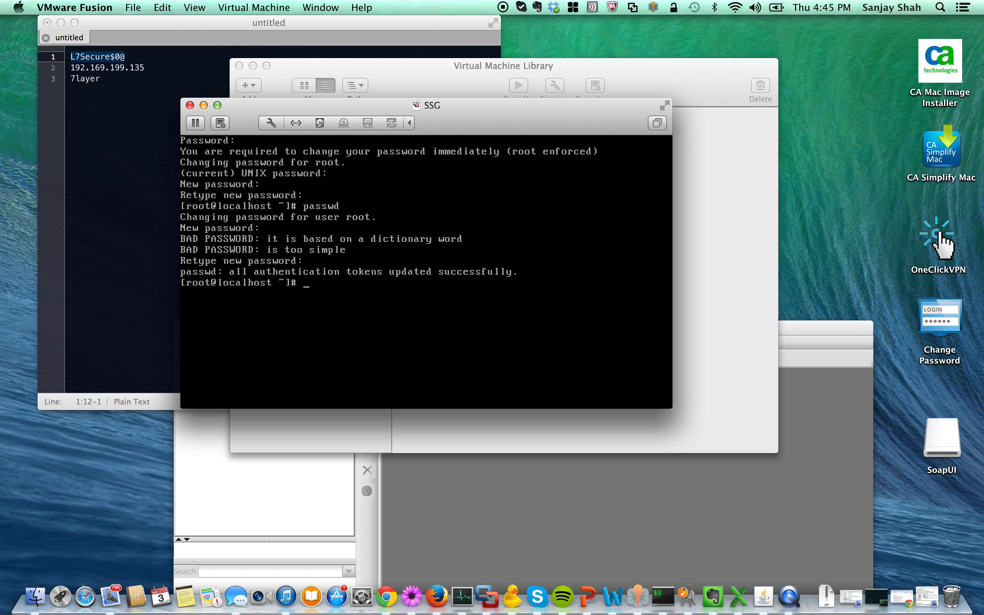
key(Up)
text(ssgconfig)
Run passwd ssgconfig and enter the new password twice until accepted.
key(Return)
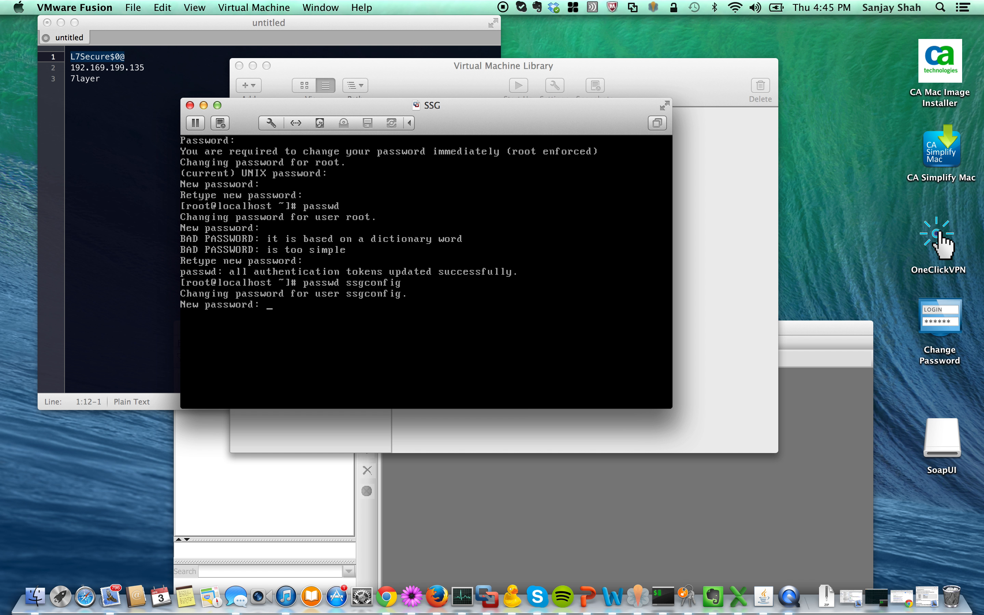
key(Return)
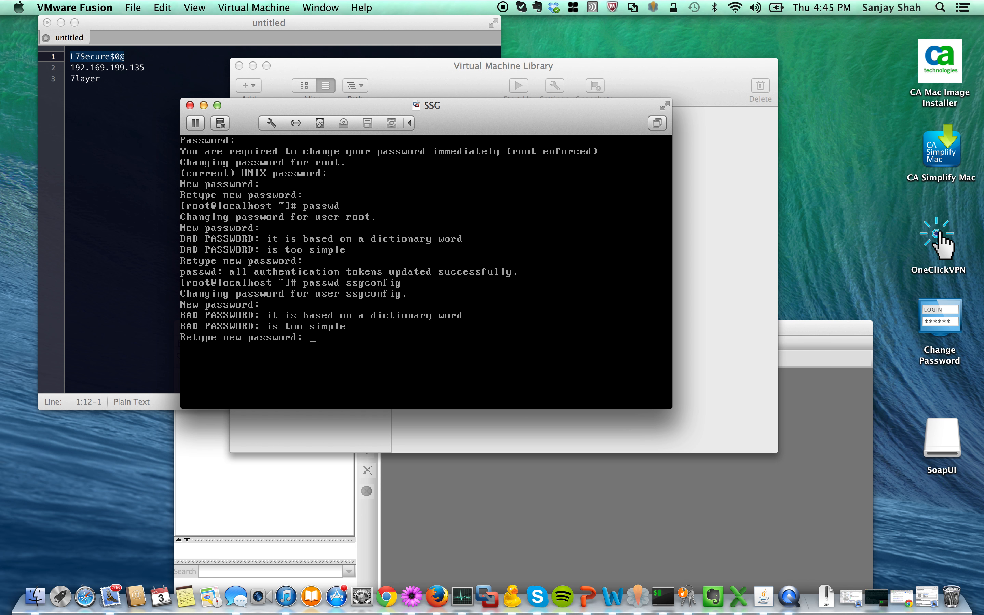
key(Return)
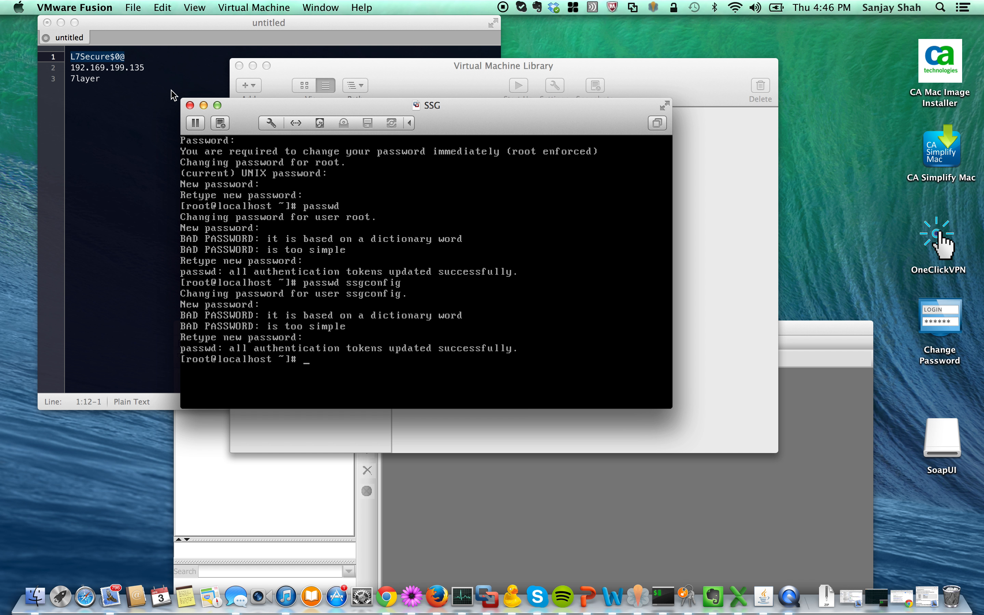
Add ssg.l7tech.com below the IP in the notes, then enter vi /etc/hosts in the console.
click(166, 67)
click(167, 67)
key(Return)
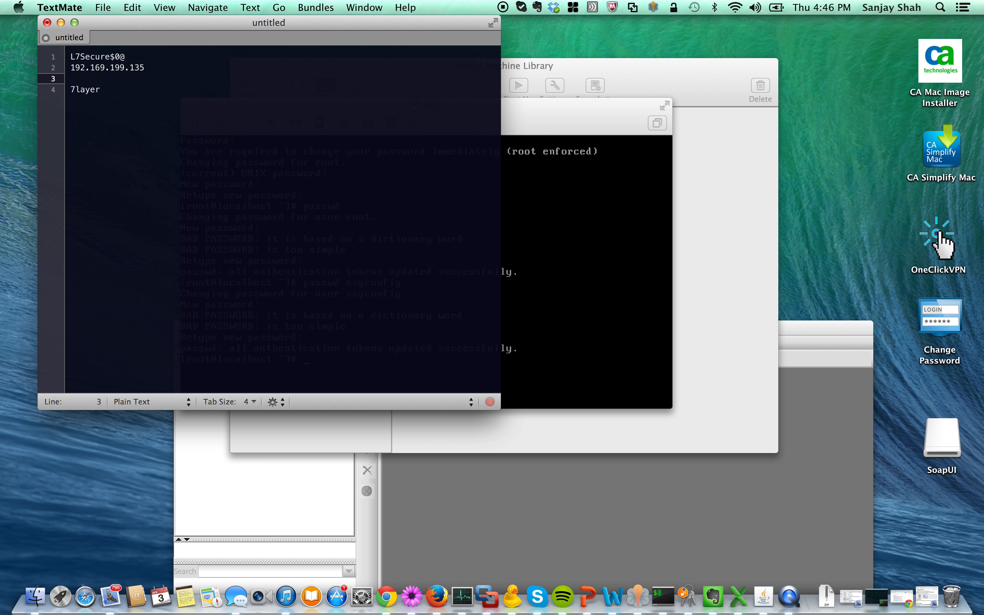
text(ssg.l7tech.com)
click(603, 116)
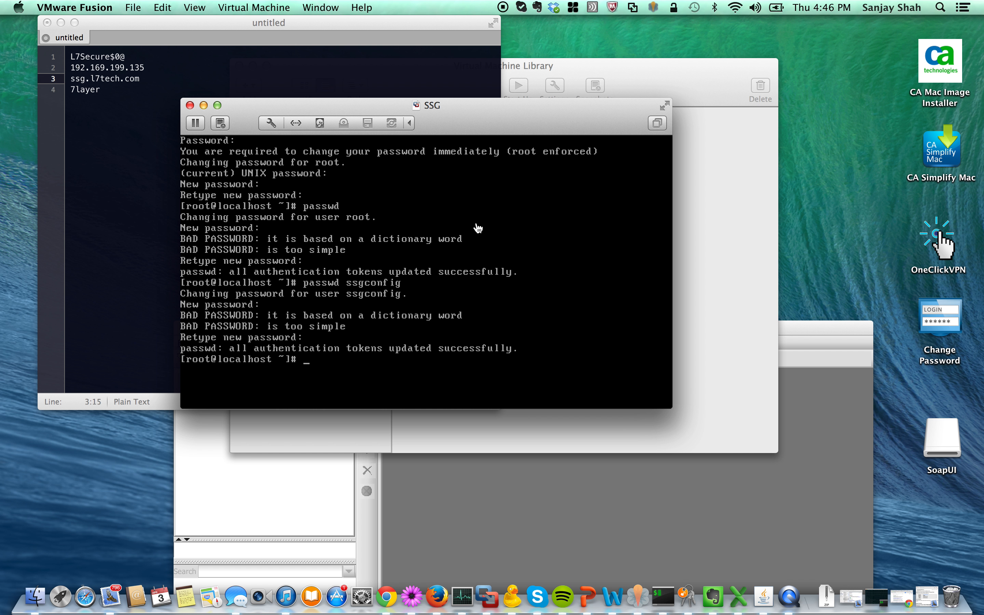
text(vi /etc/hosts)
Open /etc/hosts in vi and start appending a new line beginning with 192.168.
key(Return)
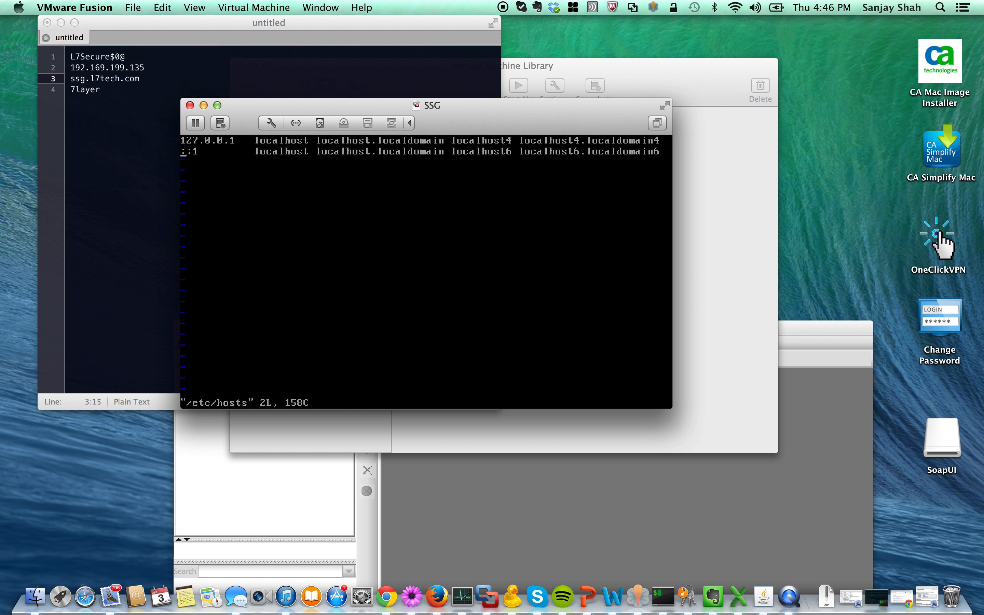
key(shift+a)
text(192)
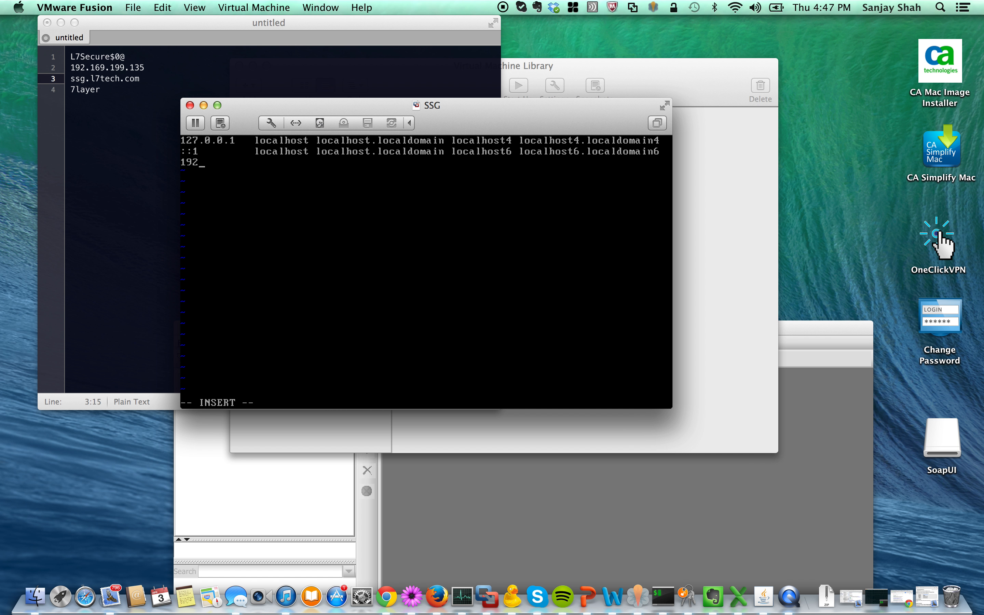
text(.168)
Correct the noted IP to 192.168.199.135 and finish the entry '192.168.199.135 ssg.l7tech.com ssg'.
click(105, 68)
click(105, 68)
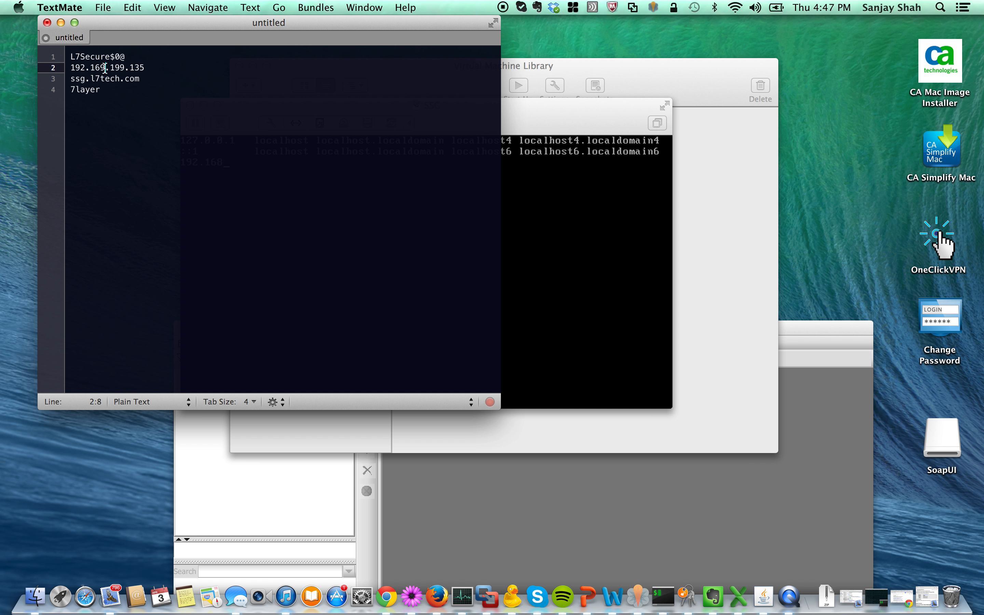
key(BackSpace)
text(8)
click(529, 111)
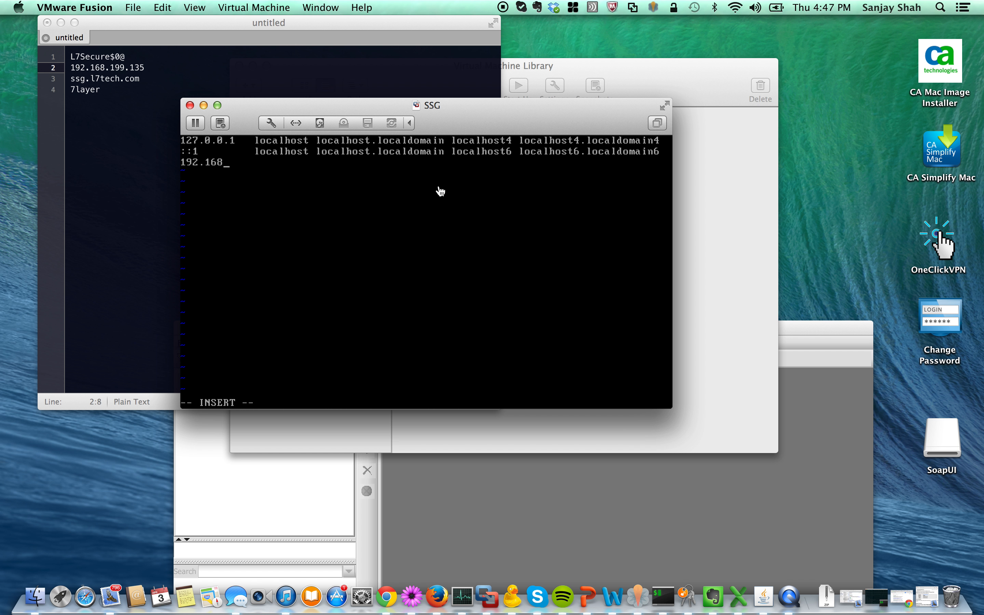
text(.199.135 ssg.l7tech.com)
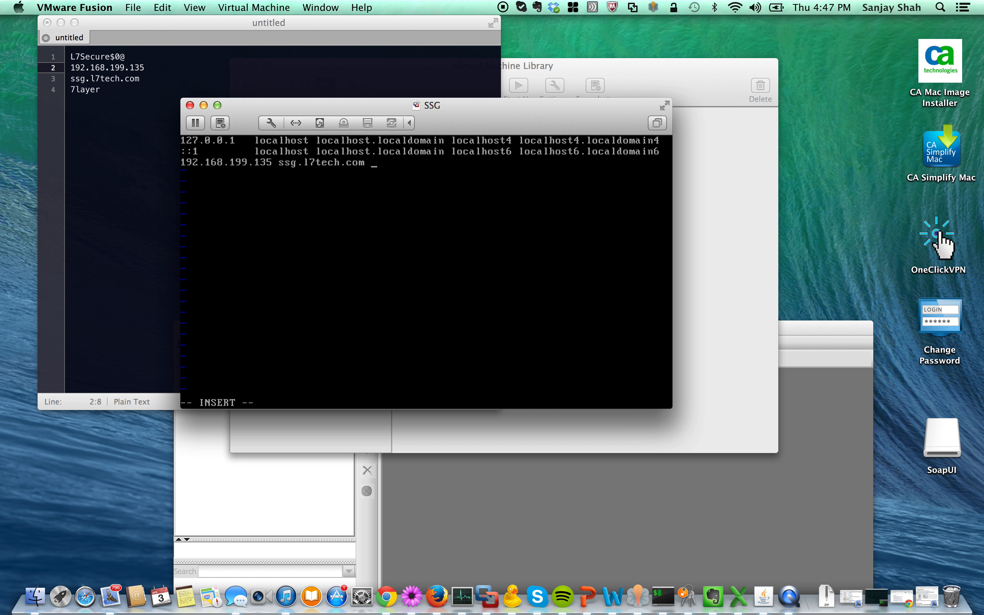
text(ssg)
Save and quit /etc/hosts in vi with :wq.
key(Escape)
text(wq)
key(Return)
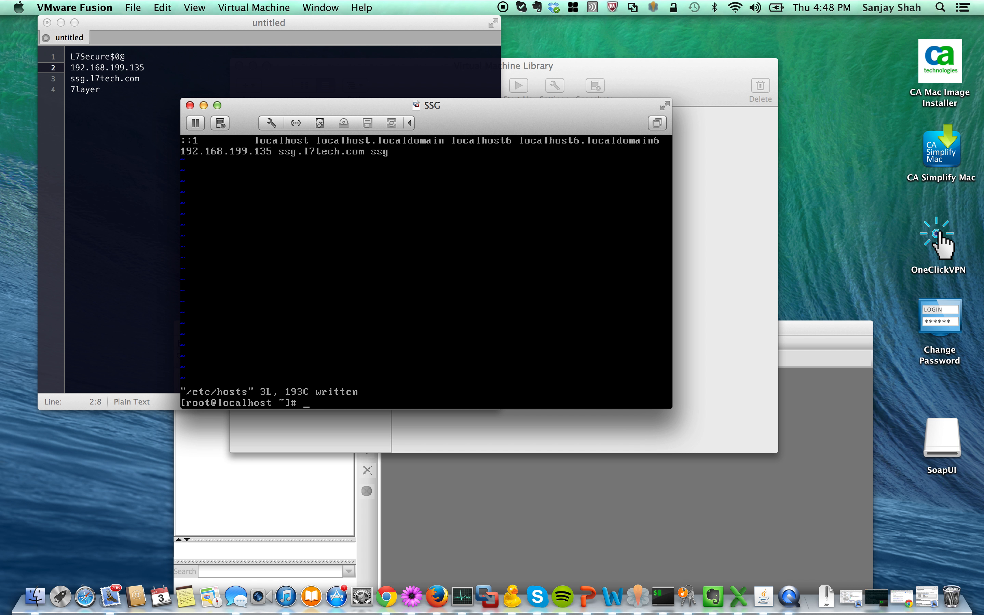
Verify the new hosts entry with cat /etc/hosts, then exit the root shell.
text(cat /etc/hosts)
key(Return)
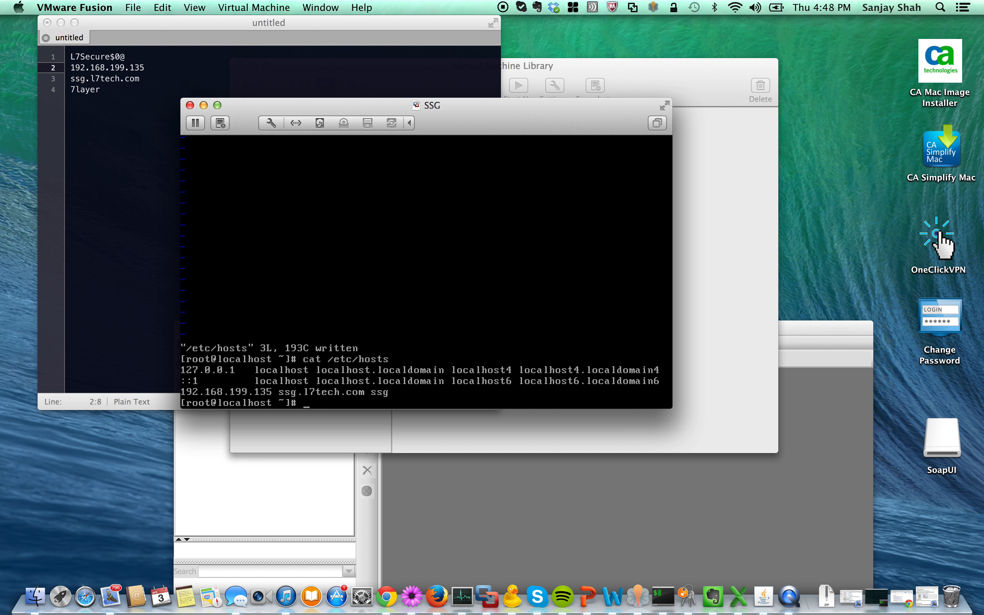
text(exit)
key(Return)
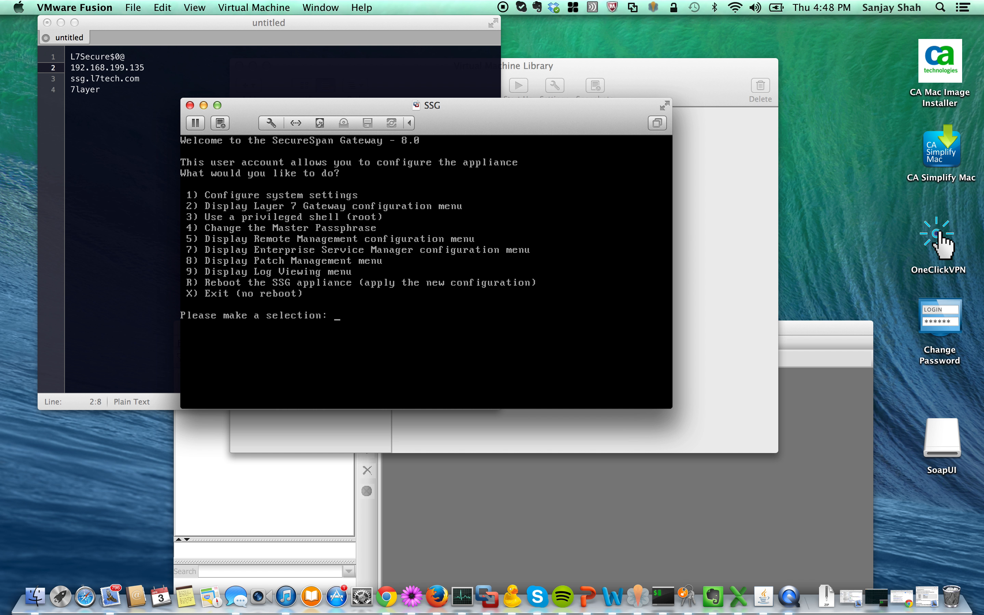
Choose R from the Layer 7 Gateway menu and confirm the reboot with y.
text(R)
key(Return)
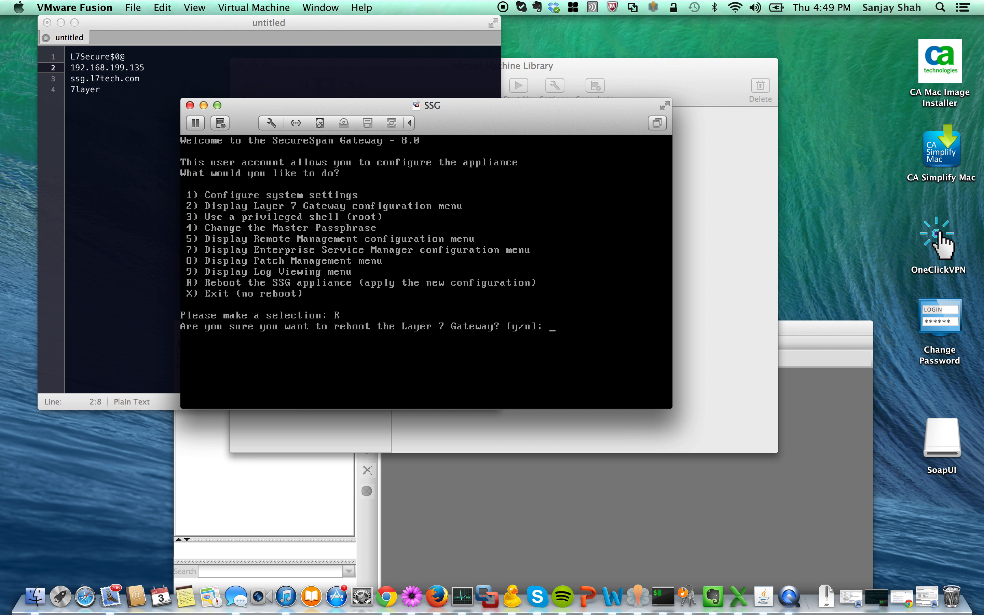
text(y)
key(Return)
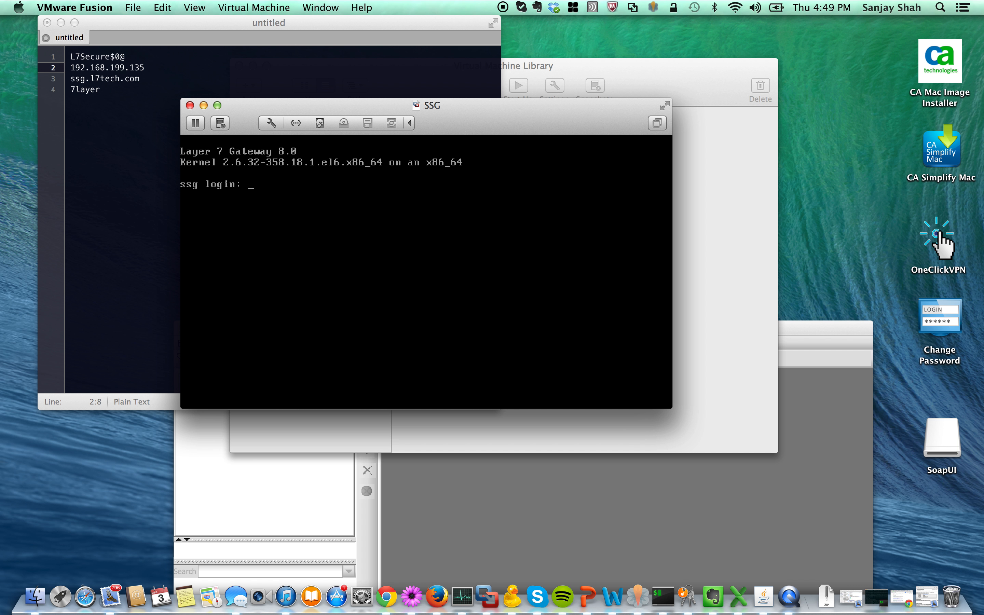
Begin entering the login name at the rebooted appliance's ssg login prompt.
text(ss)
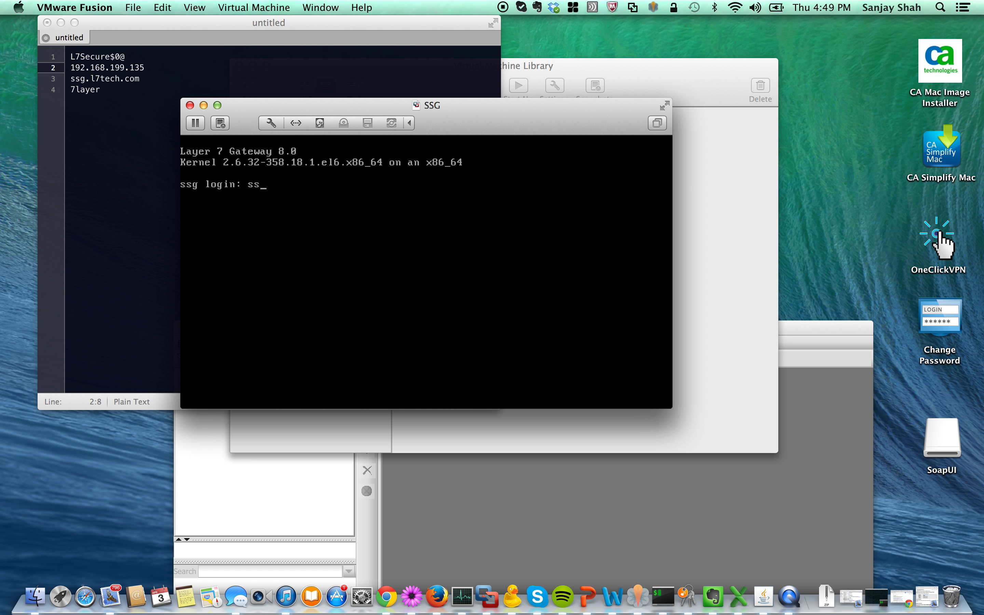